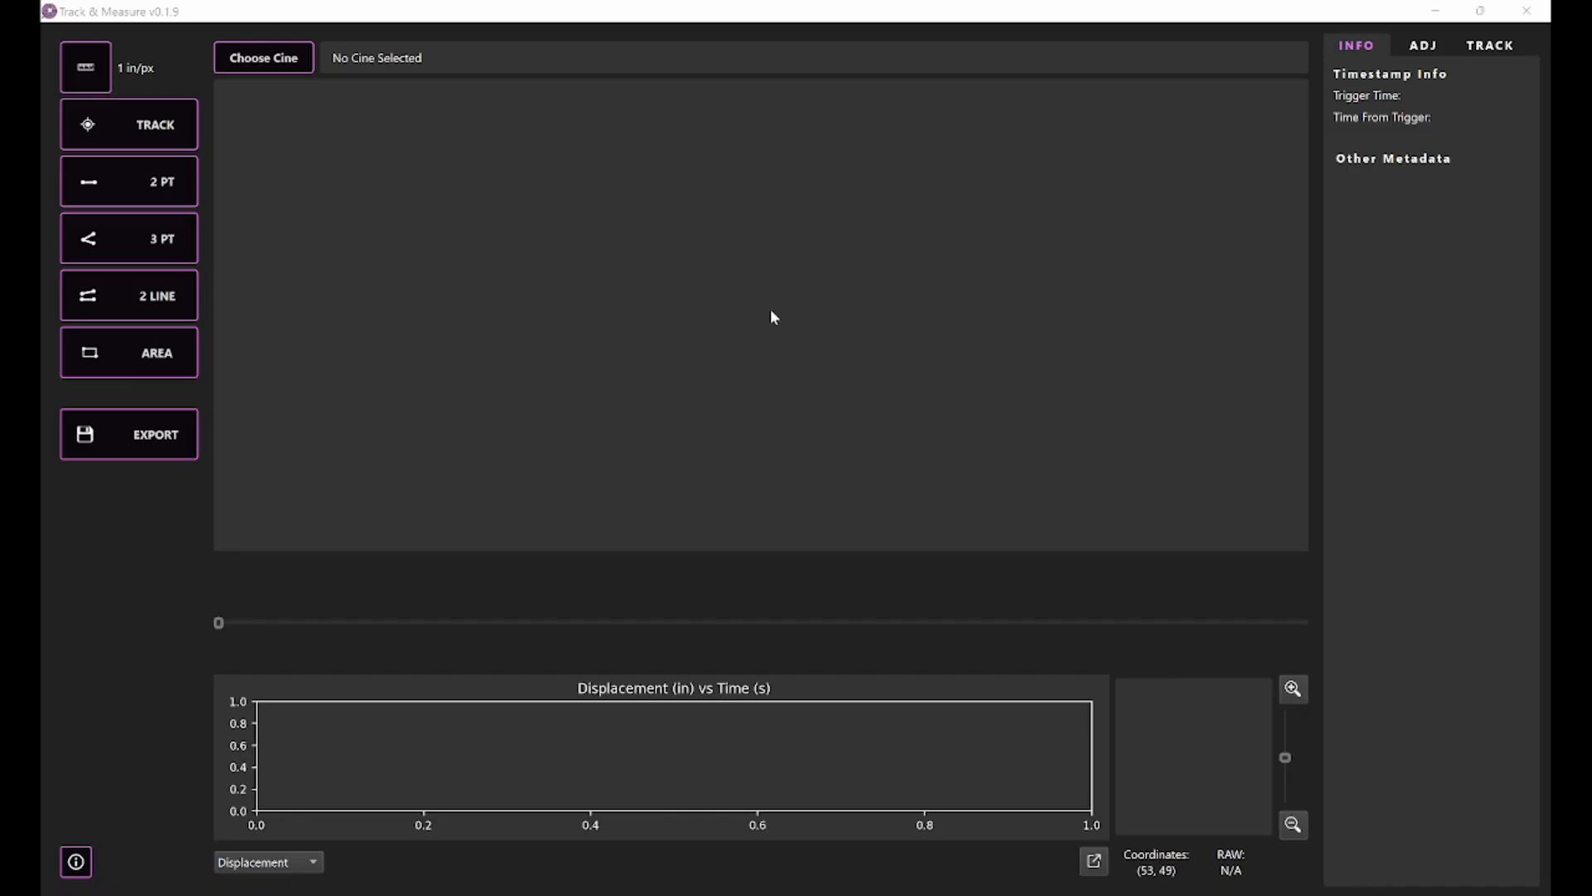
Open the recording Grouth_Truth_ArUko_mono.cine from the Desktop and go to frame 182
left_click(292, 64)
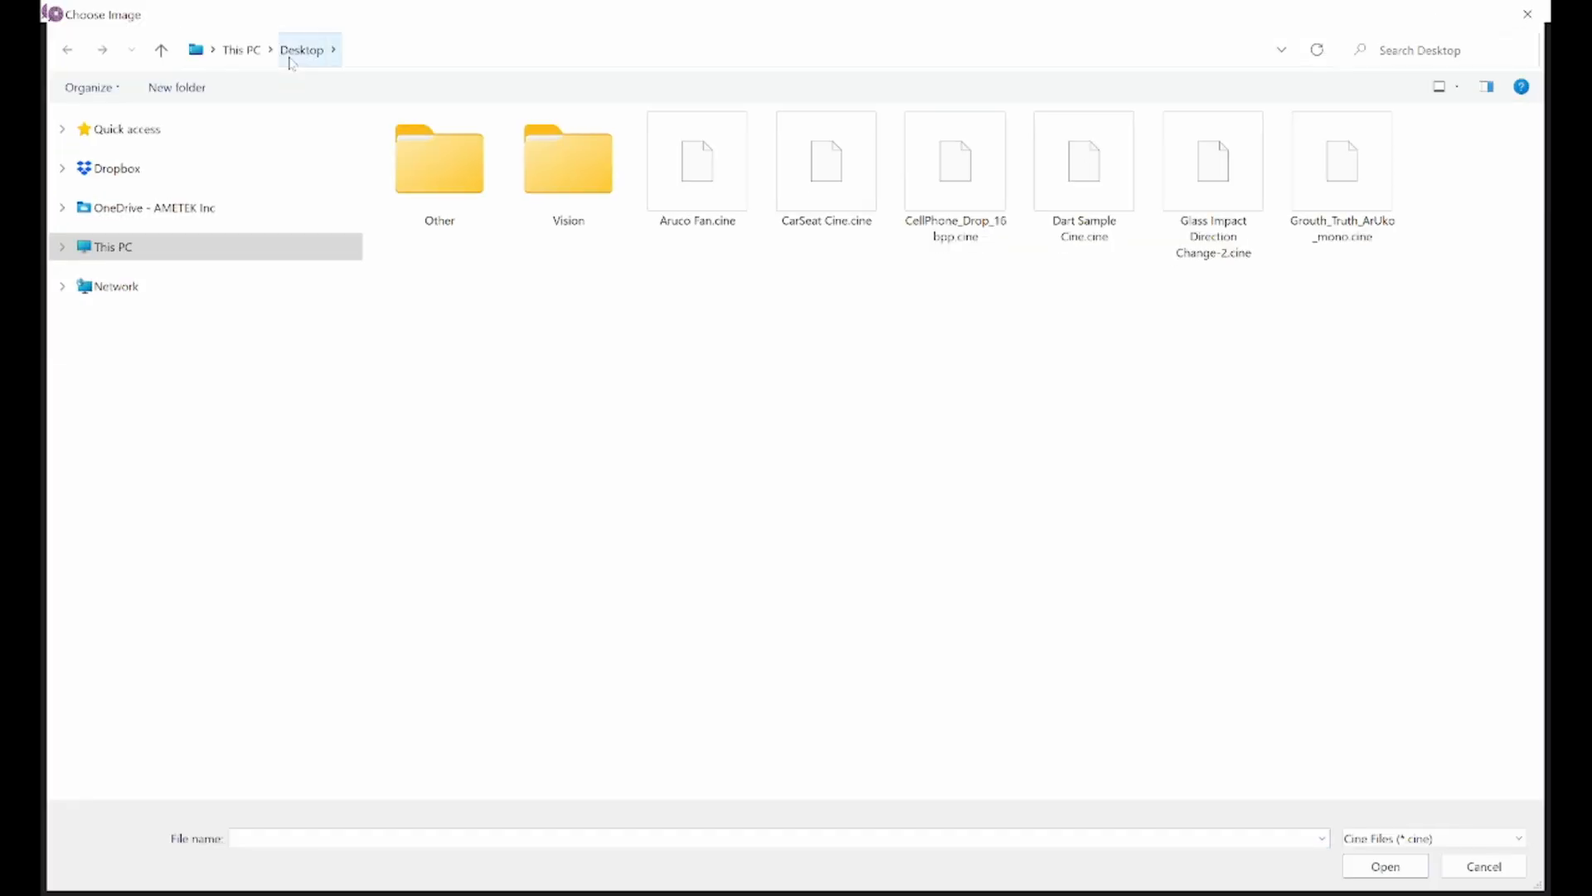
double_click(1355, 203)
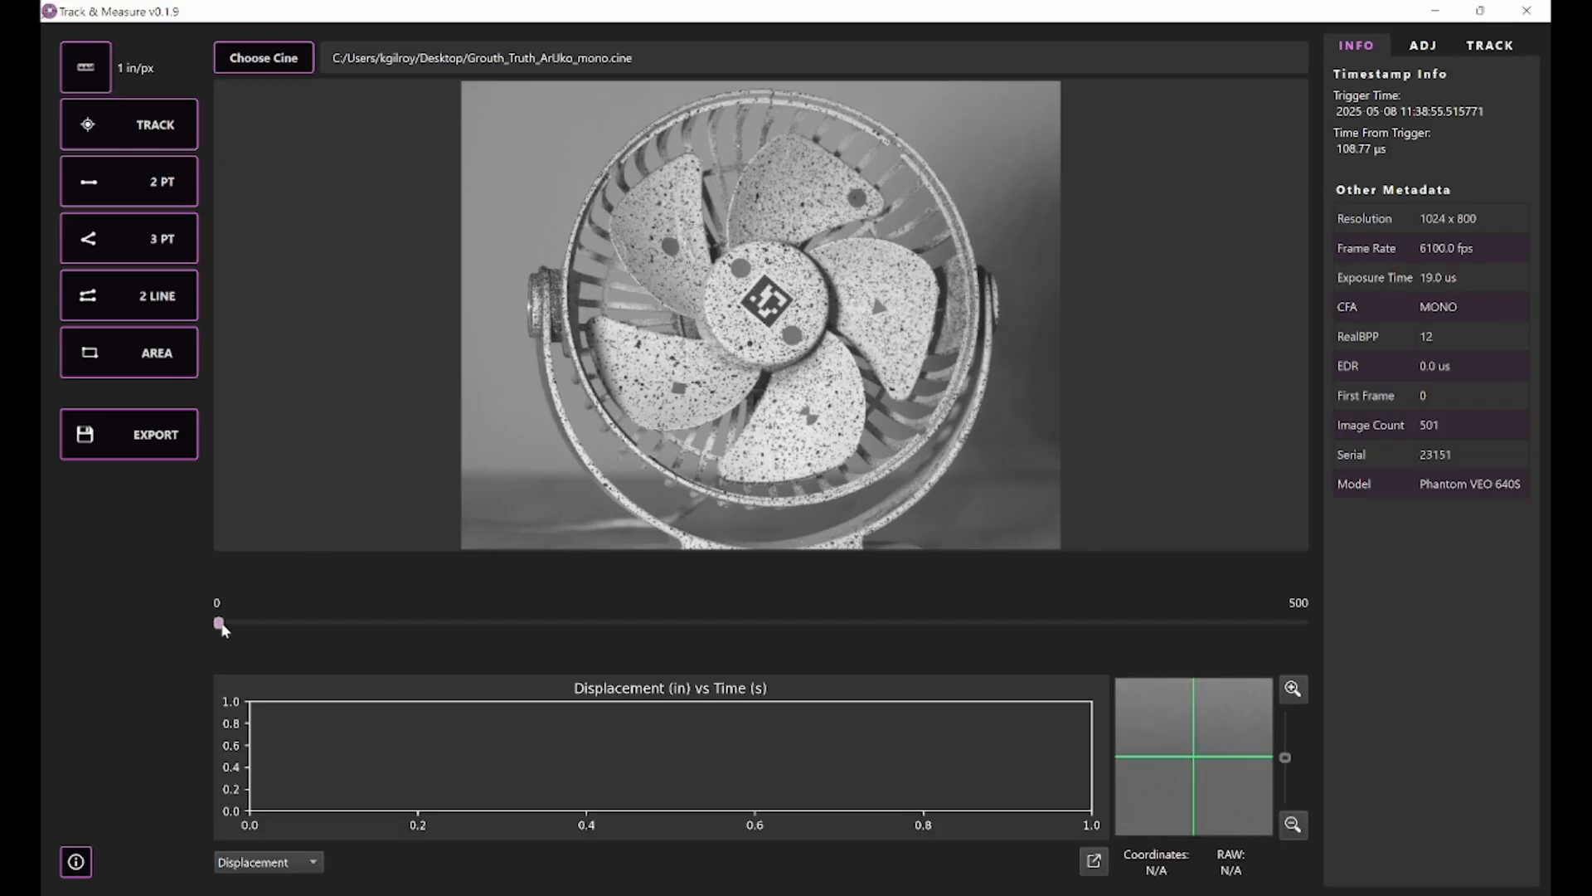
left_click_drag(219, 627, 615, 622)
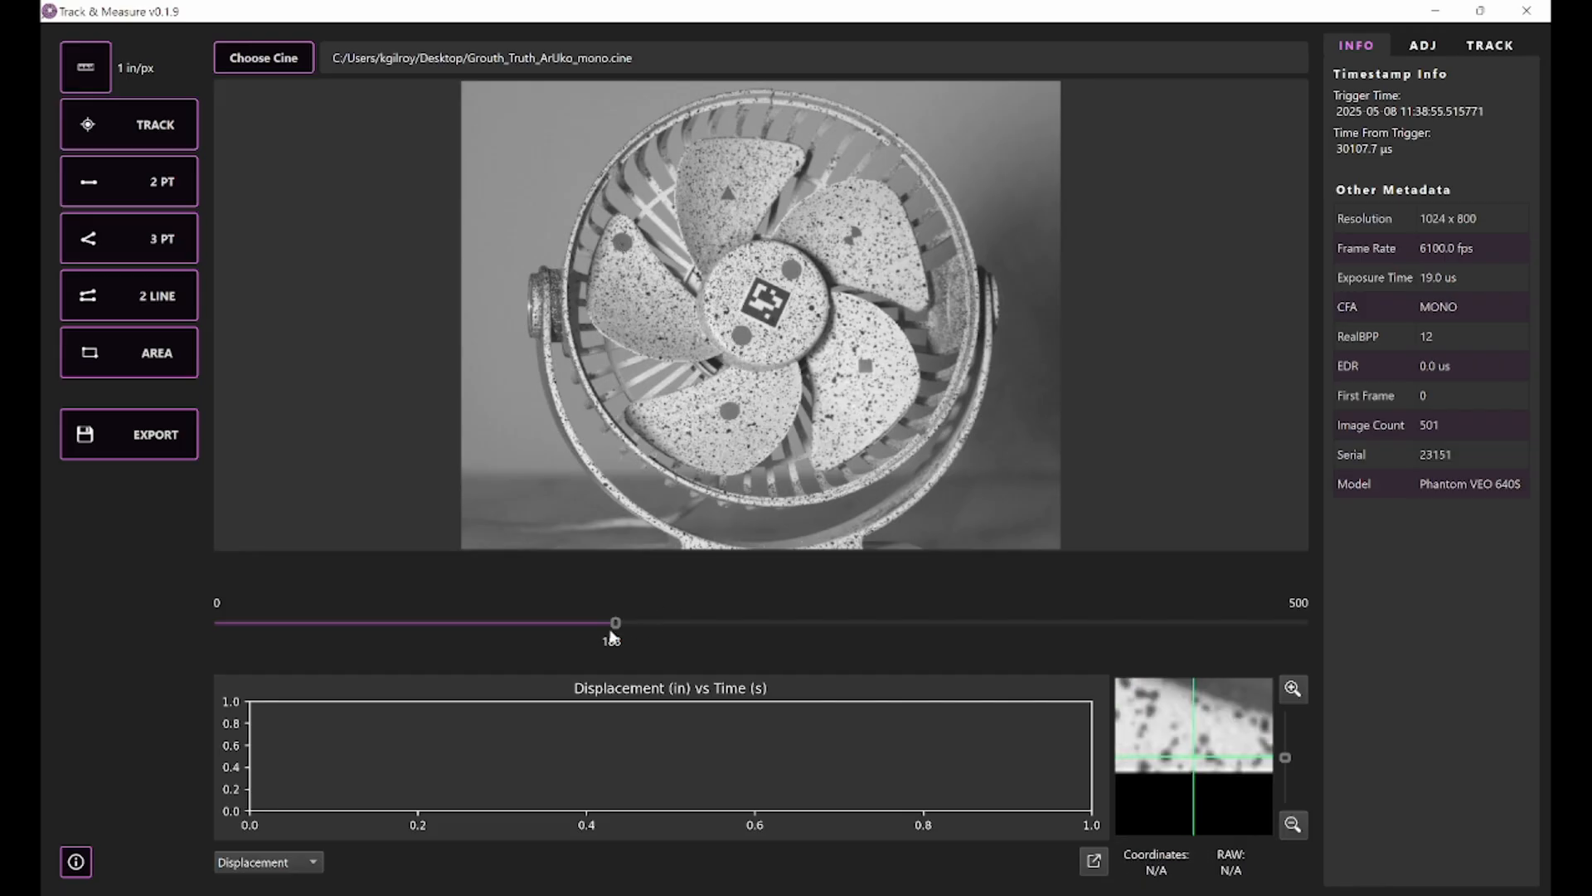
mouse_move(616, 626)
left_mouse_down()
mouse_move(968, 615)
mouse_move(530, 622)
mouse_move(615, 622)
left_mouse_up()
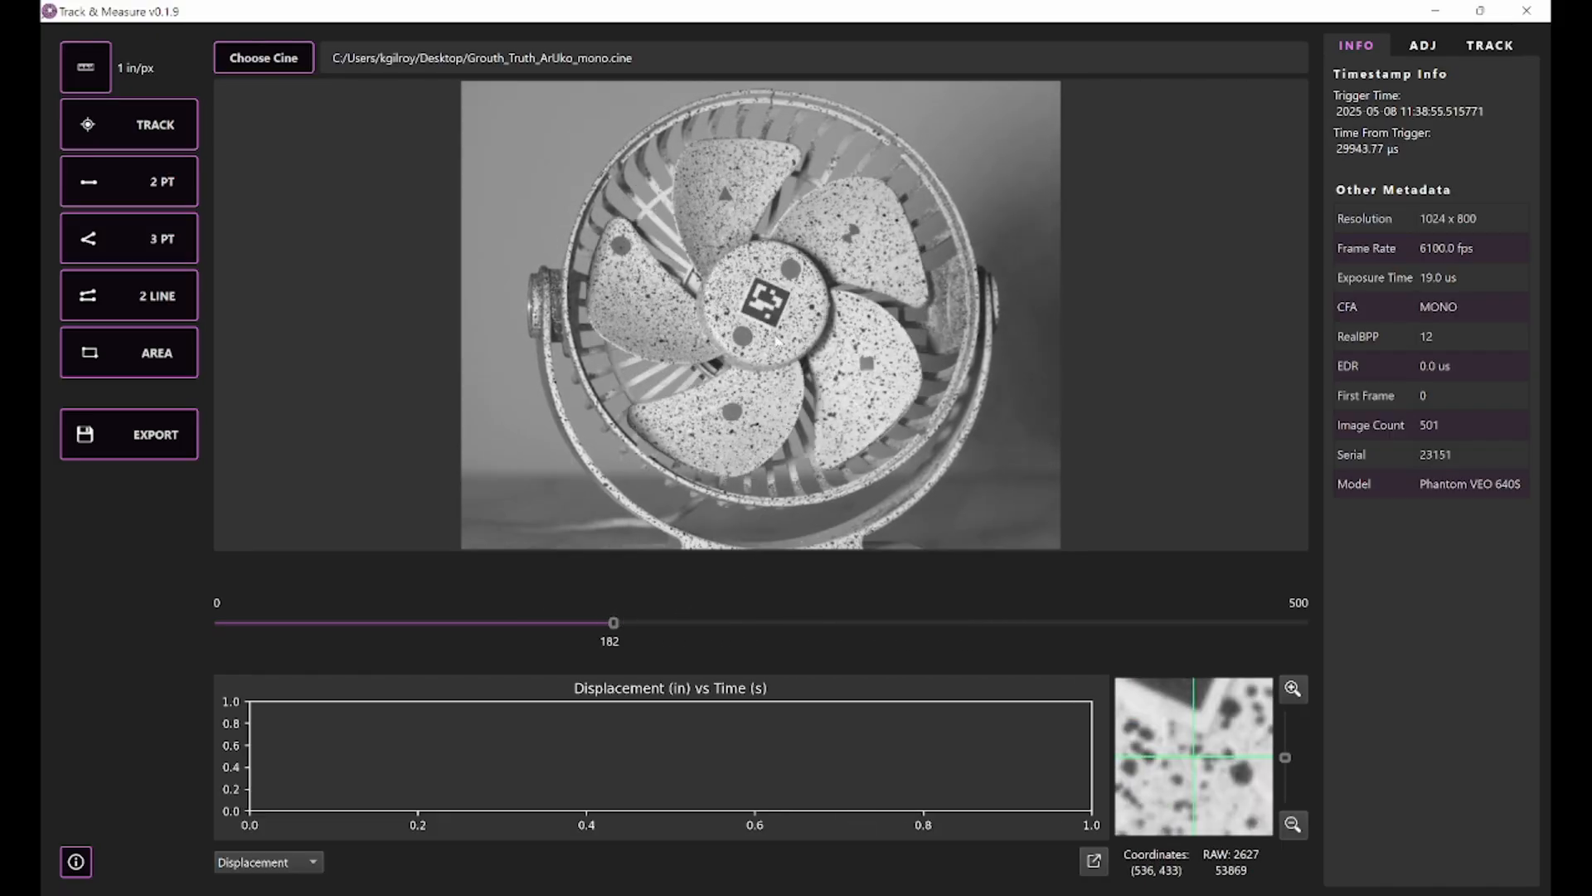
Add an automatic track object centred on the lower grey circle of the fan hub and name it Circle 1
left_click(150, 129)
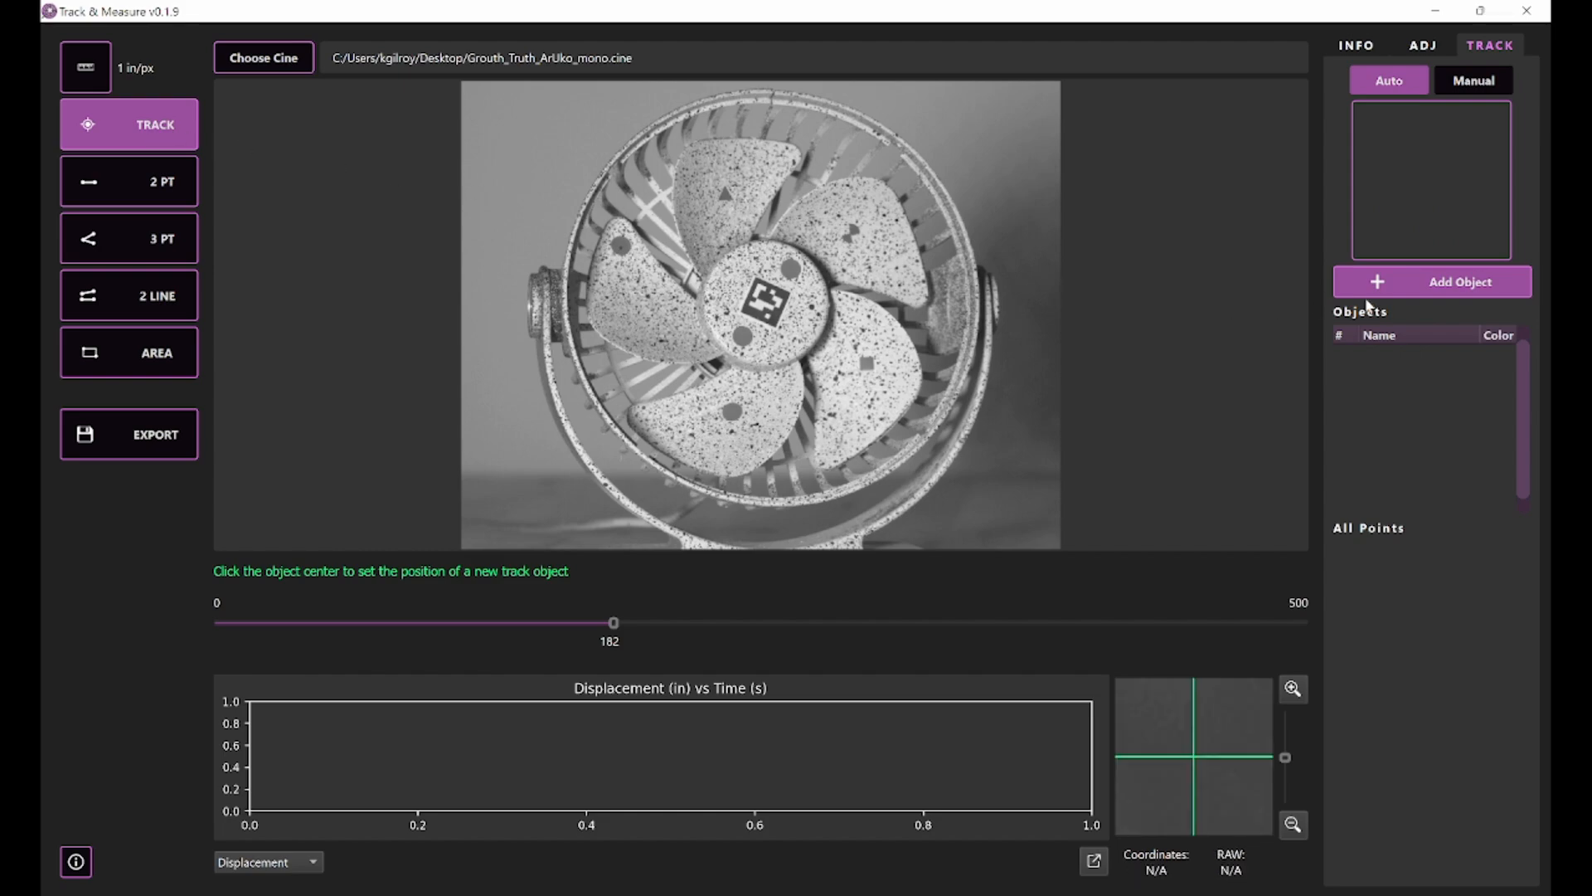
left_click(1428, 292)
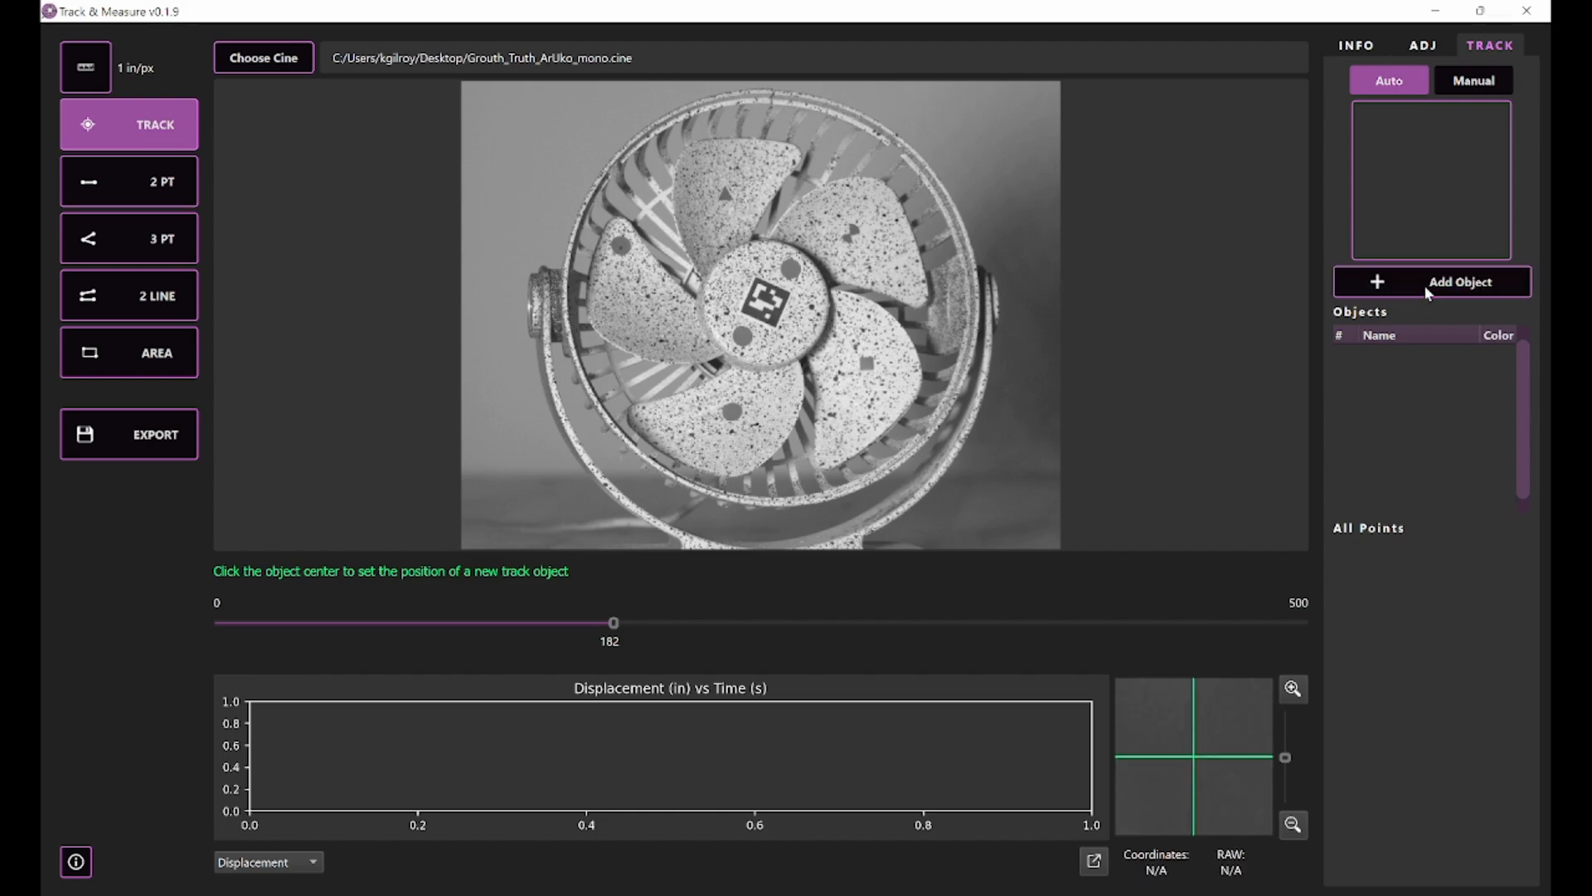
left_click(745, 338)
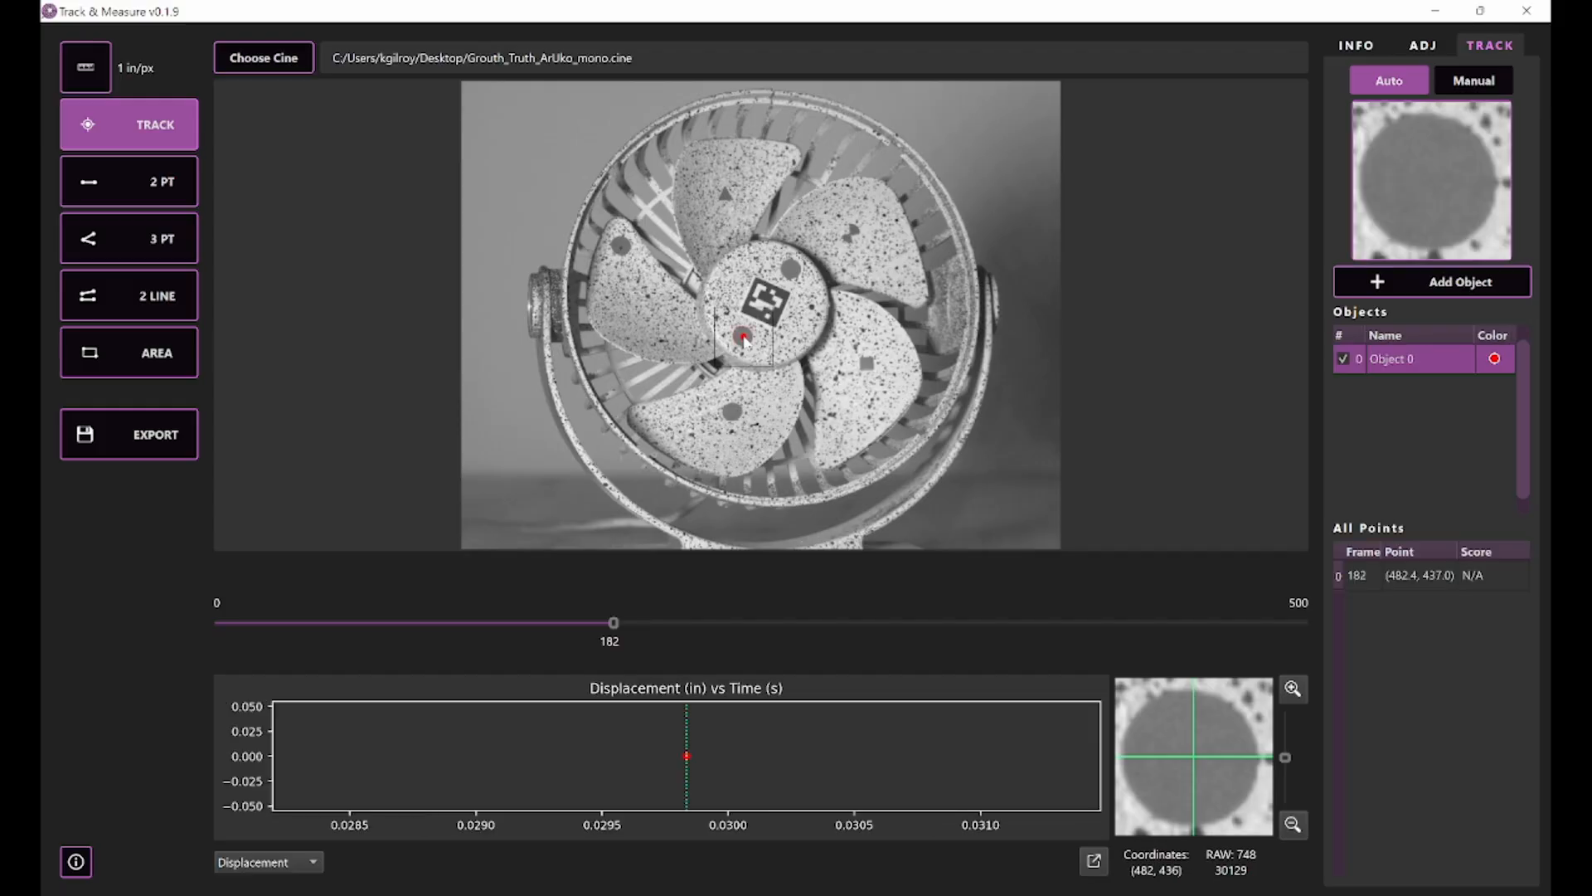
right_click(1395, 362)
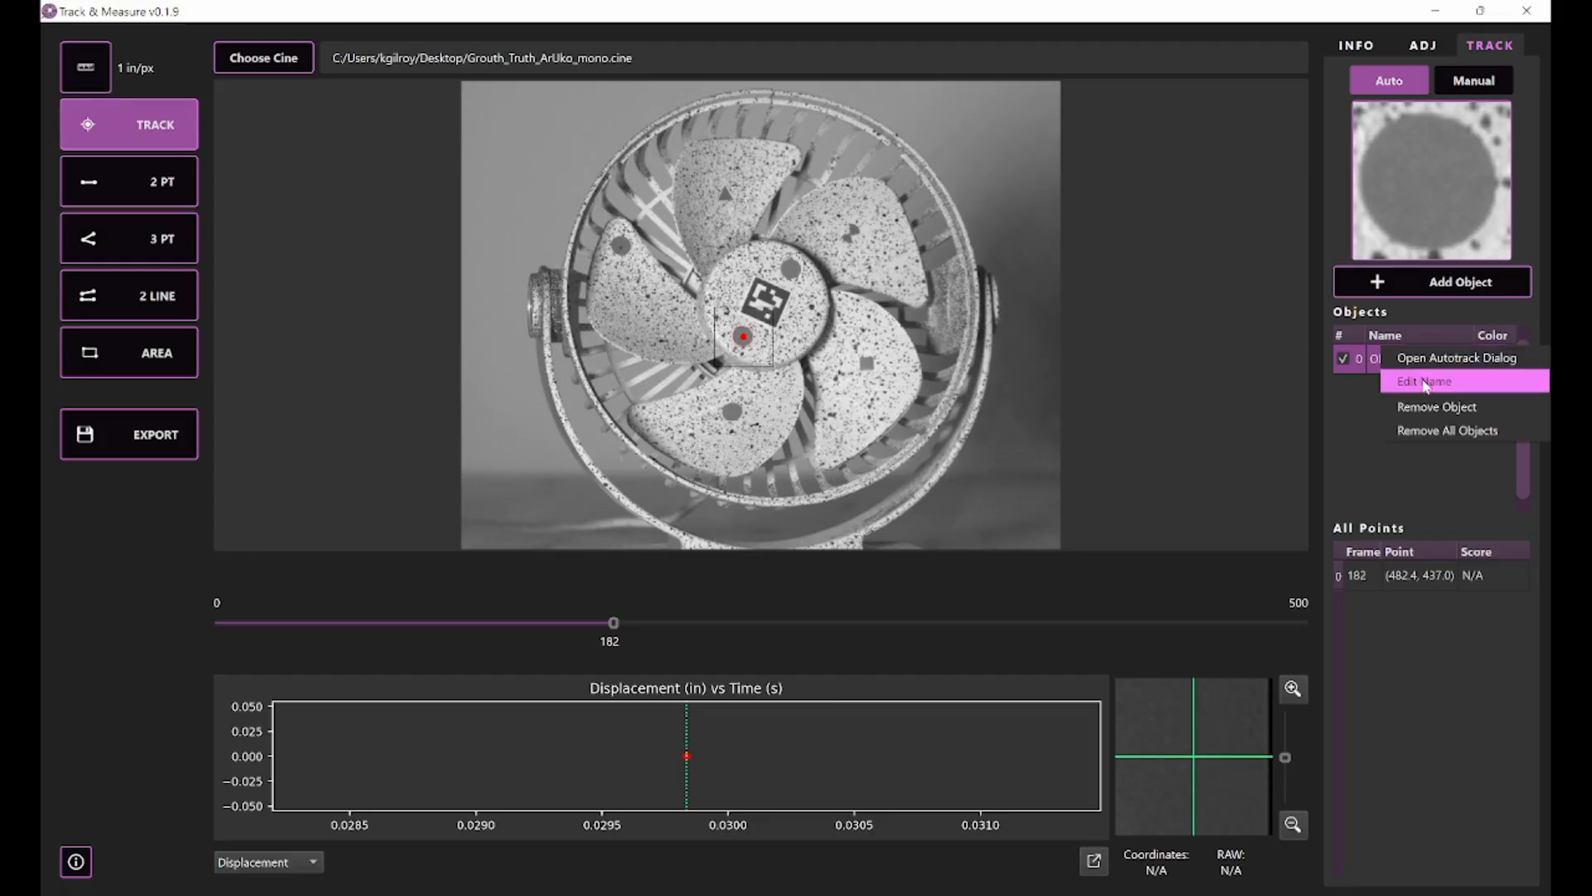
left_click(1425, 383)
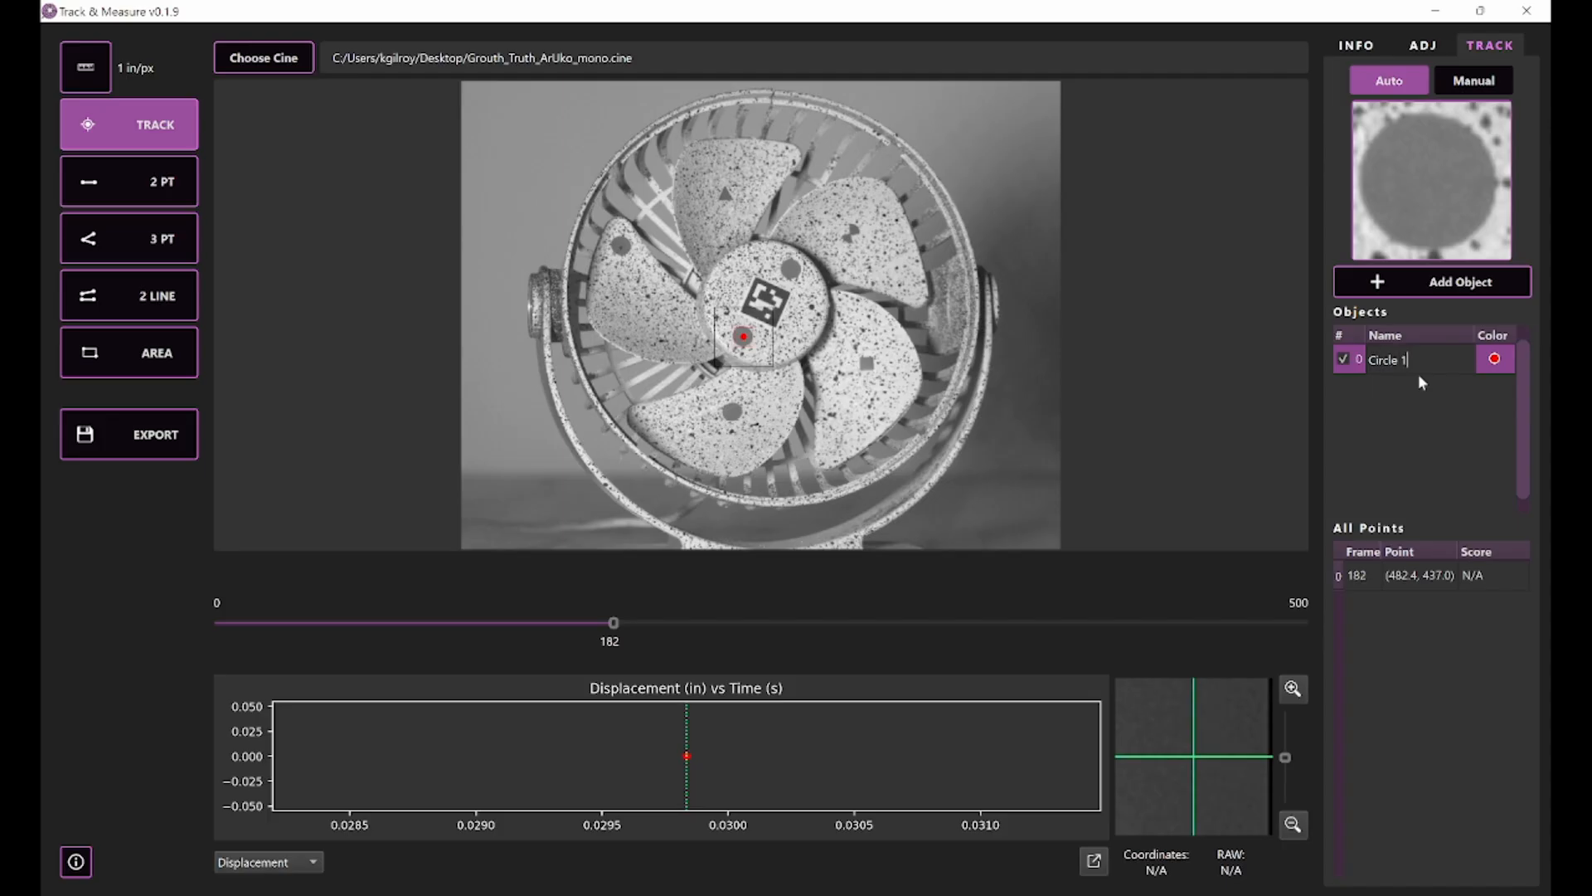
key("Return")
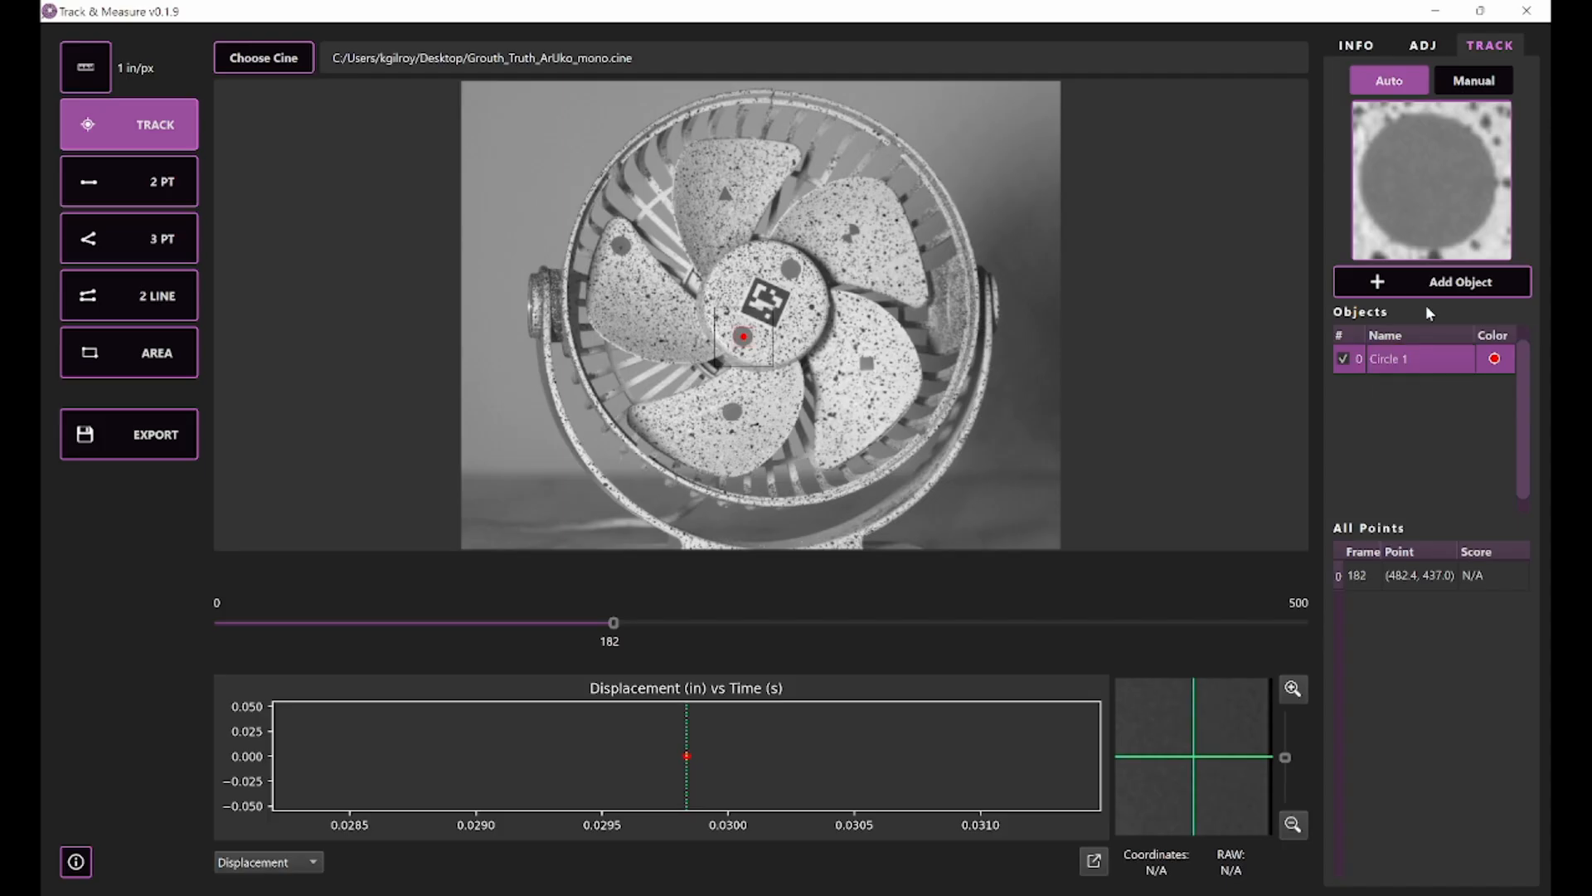
Add a second track object centred on the upper grey circle of the fan hub and name it Circle 2
left_click(1428, 282)
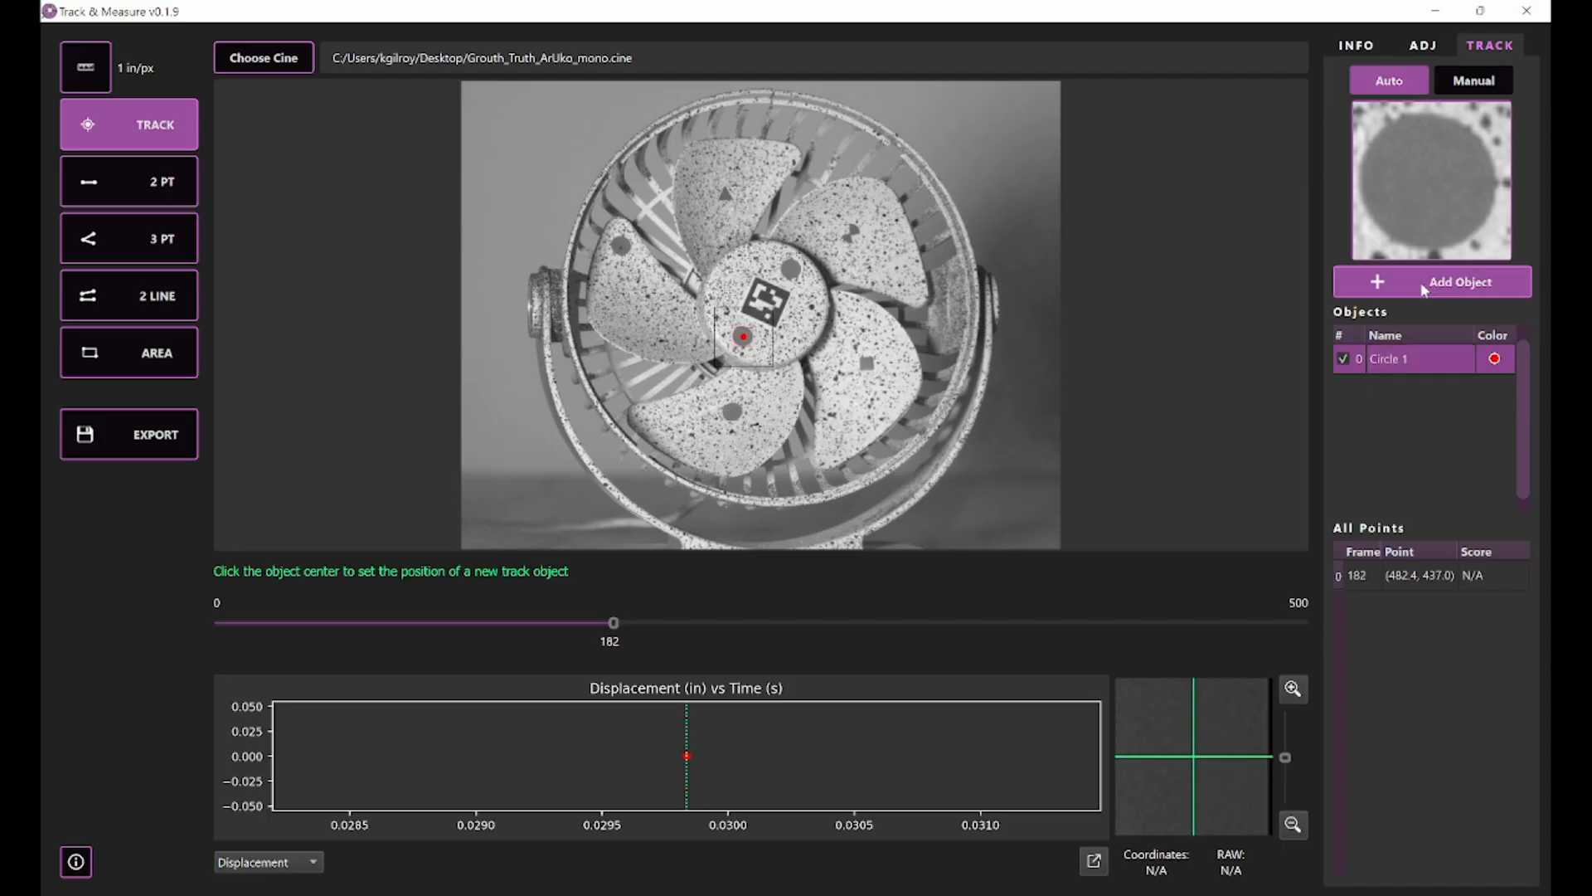
left_click(794, 274)
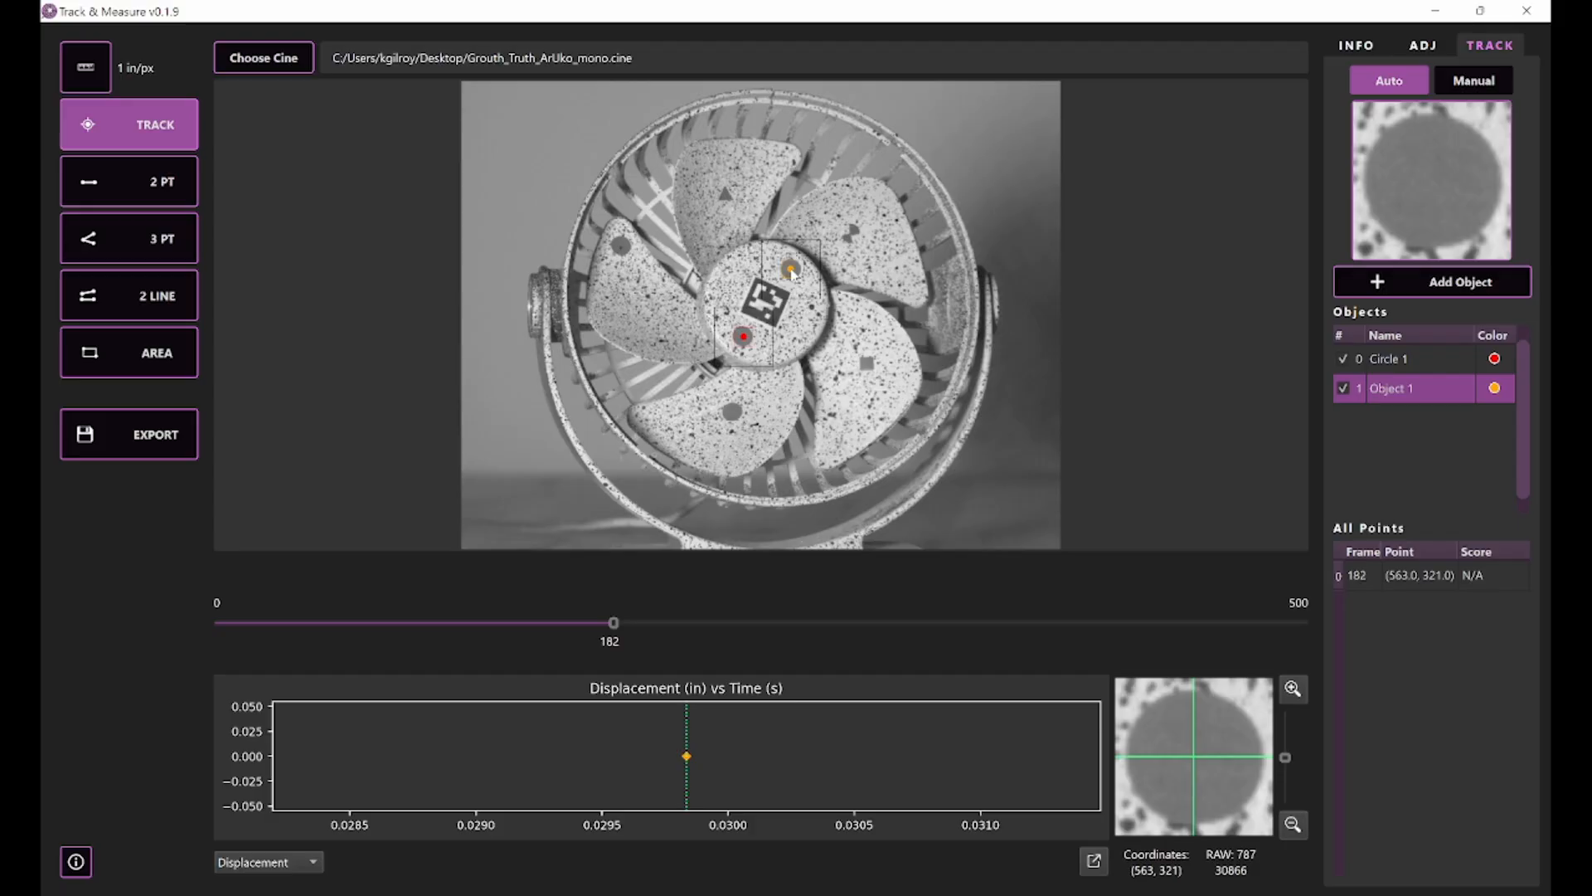
right_click(1425, 388)
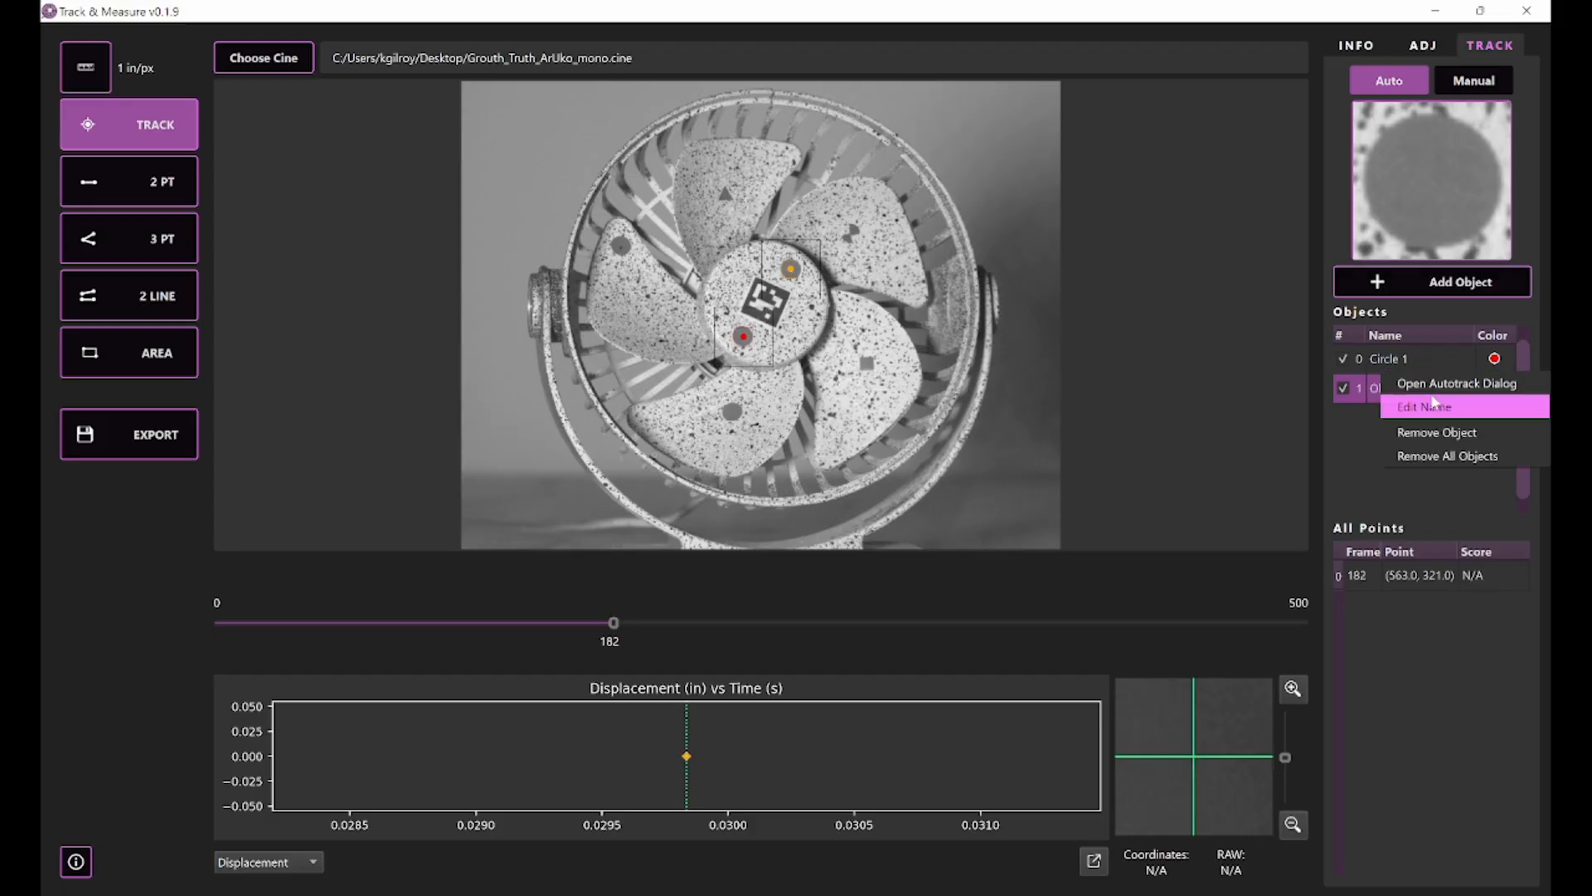
left_click(1437, 406)
type("Circle 2")
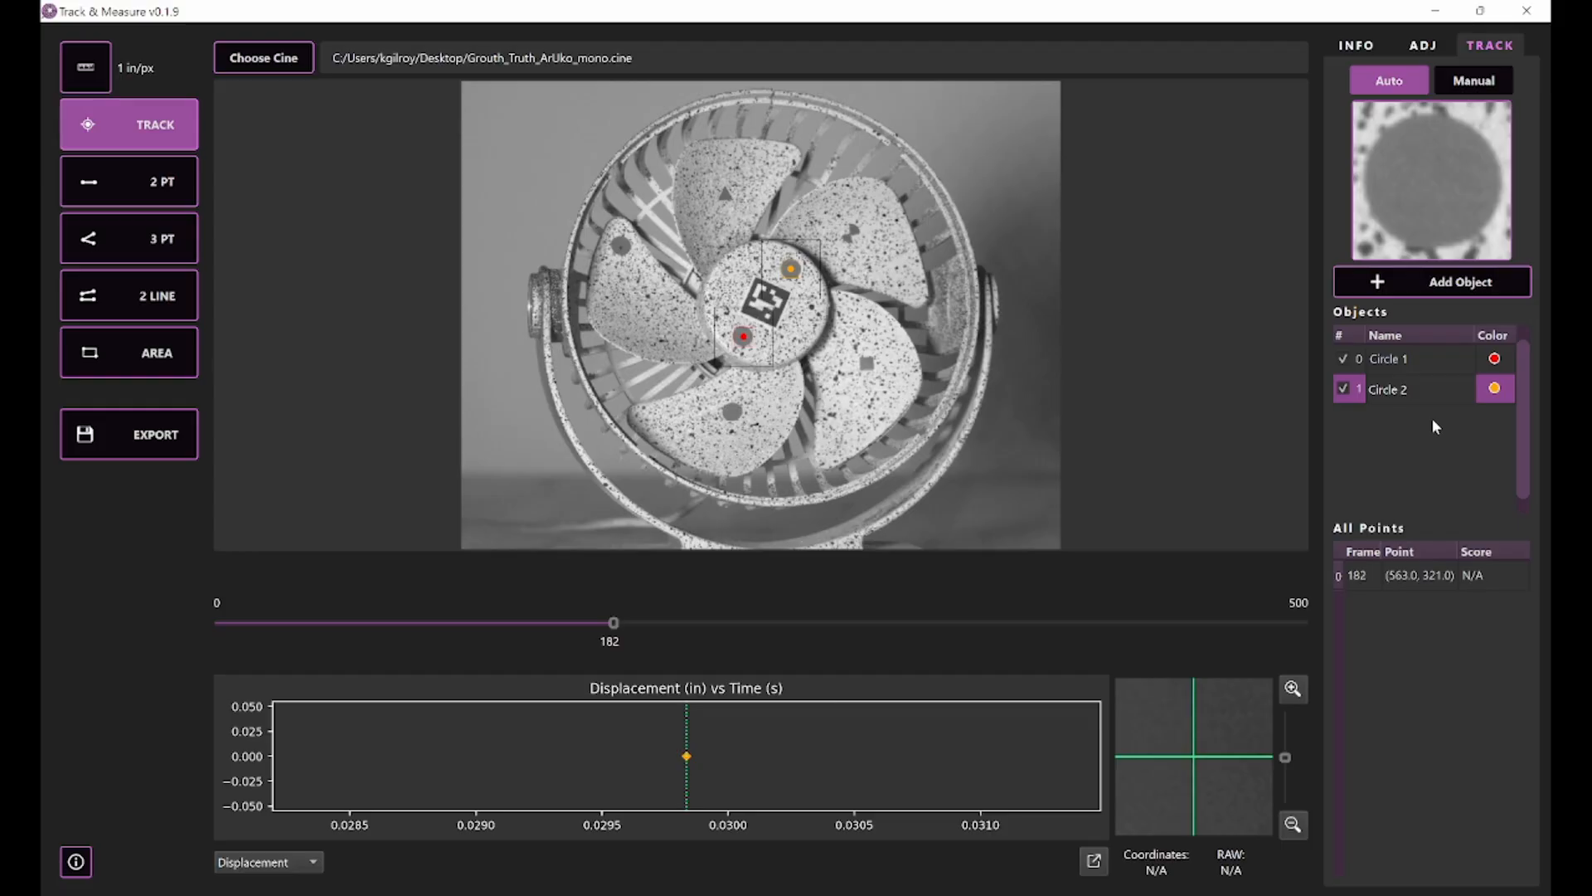
key("Return")
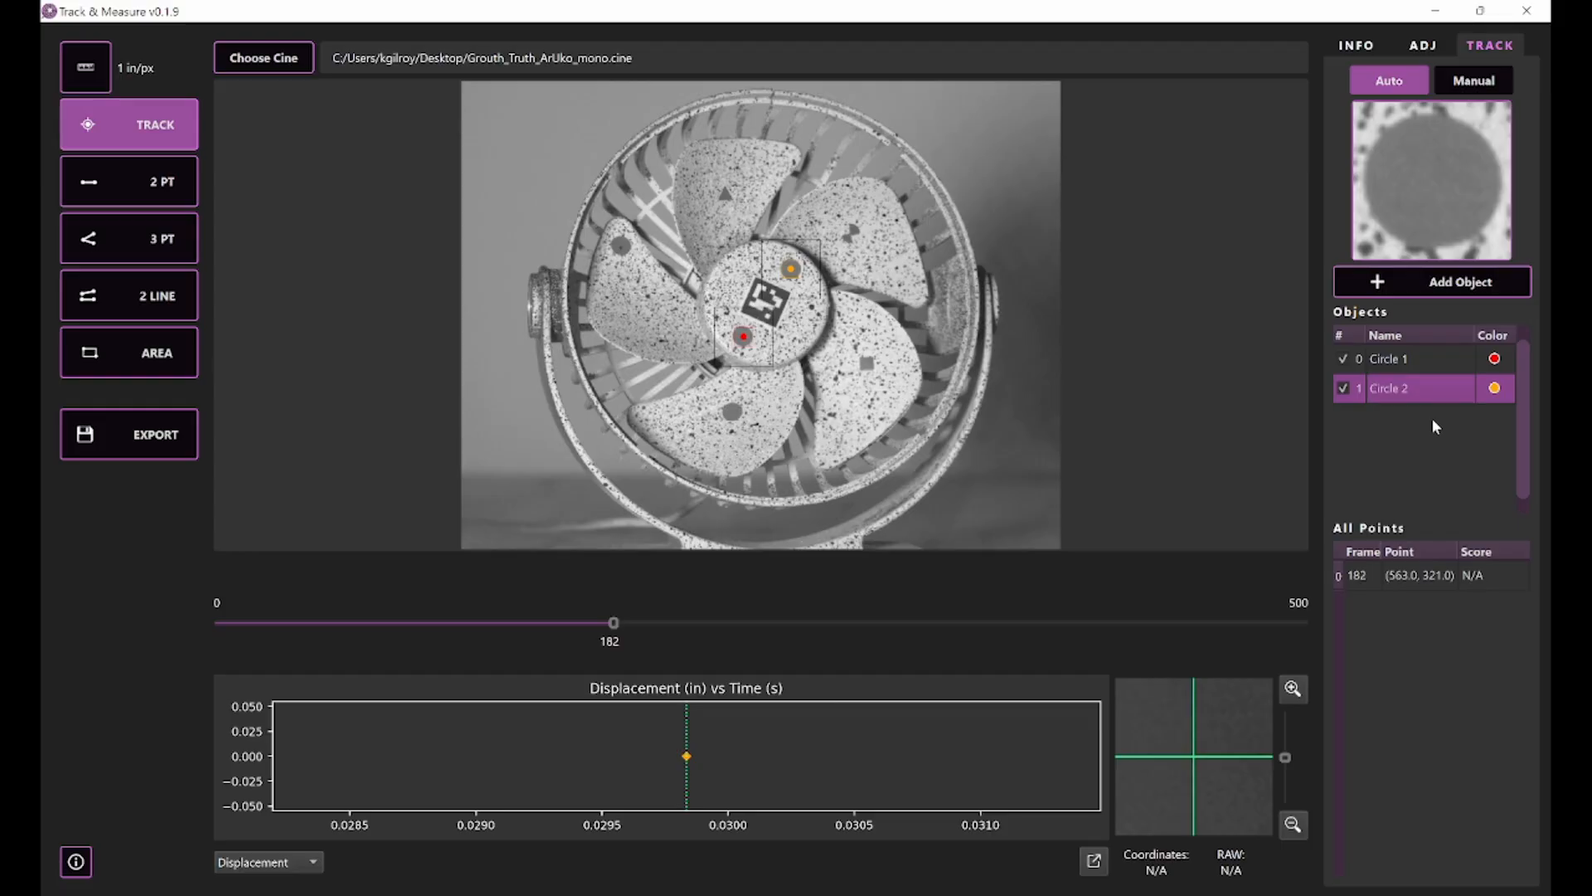
Set Circle 1's auto-track template size to 41 in X and 41 in Y, and apply it to all selected objects
right_click(1410, 365)
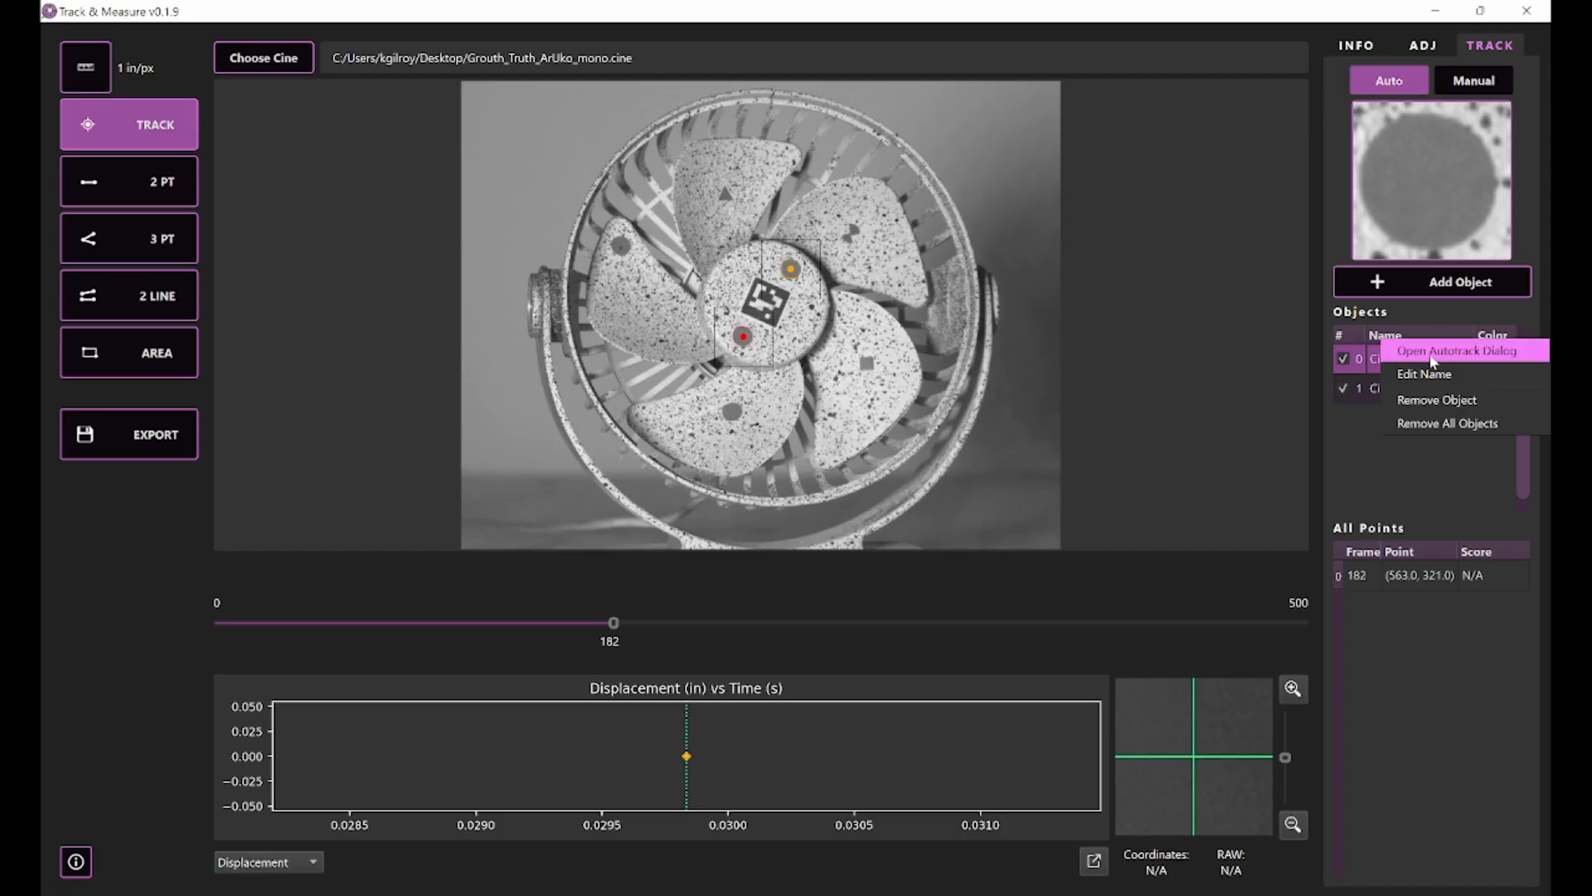
left_click(1432, 358)
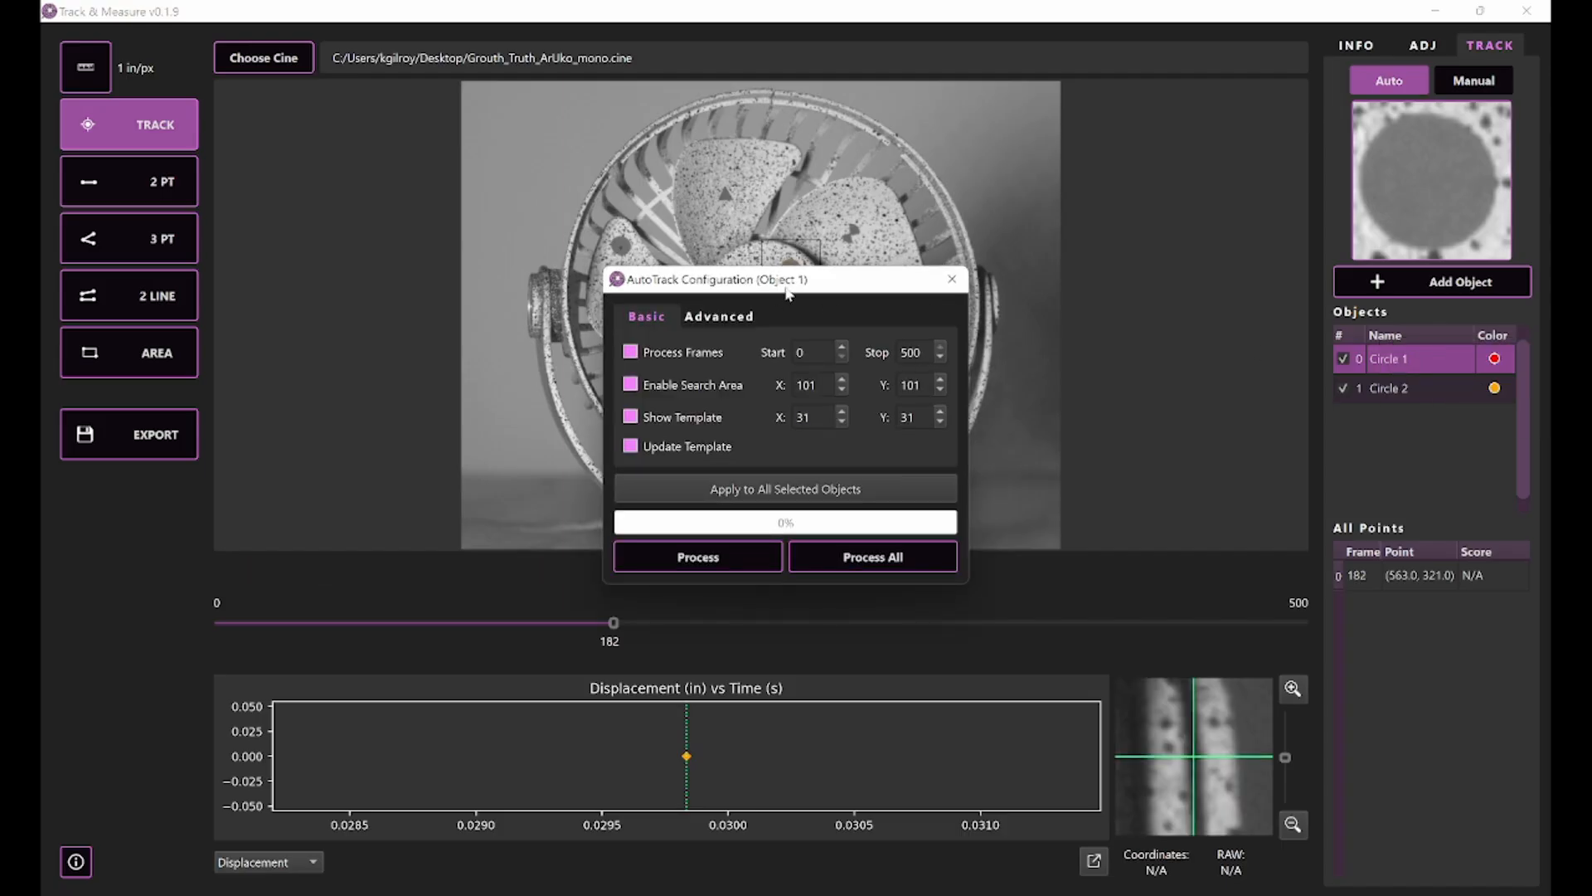
left_click_drag(793, 296, 346, 295)
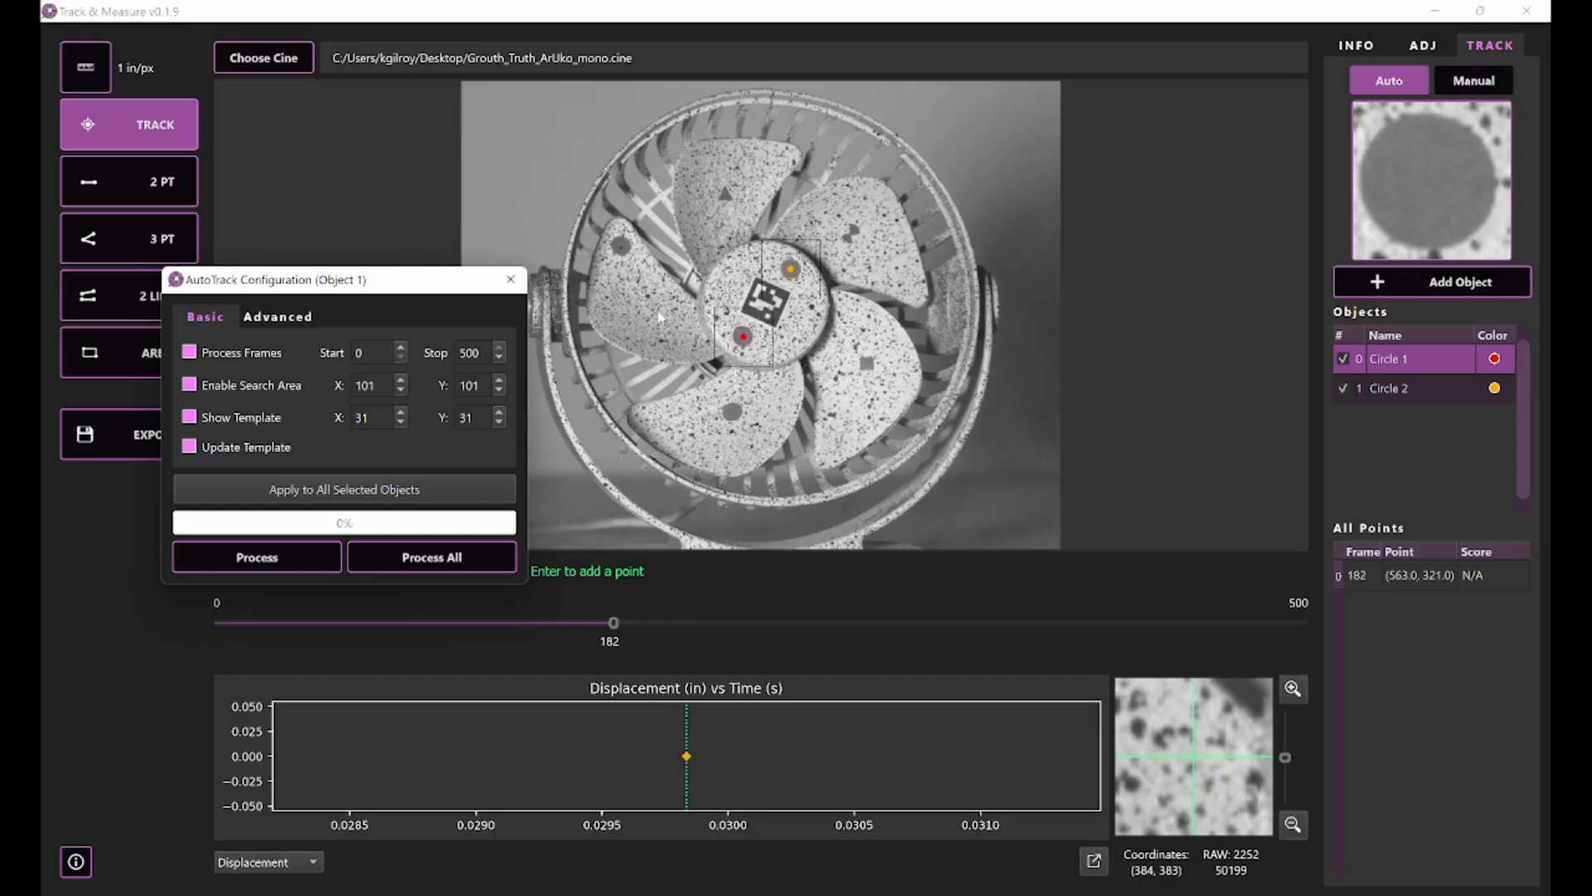
left_click_drag(378, 418, 343, 418)
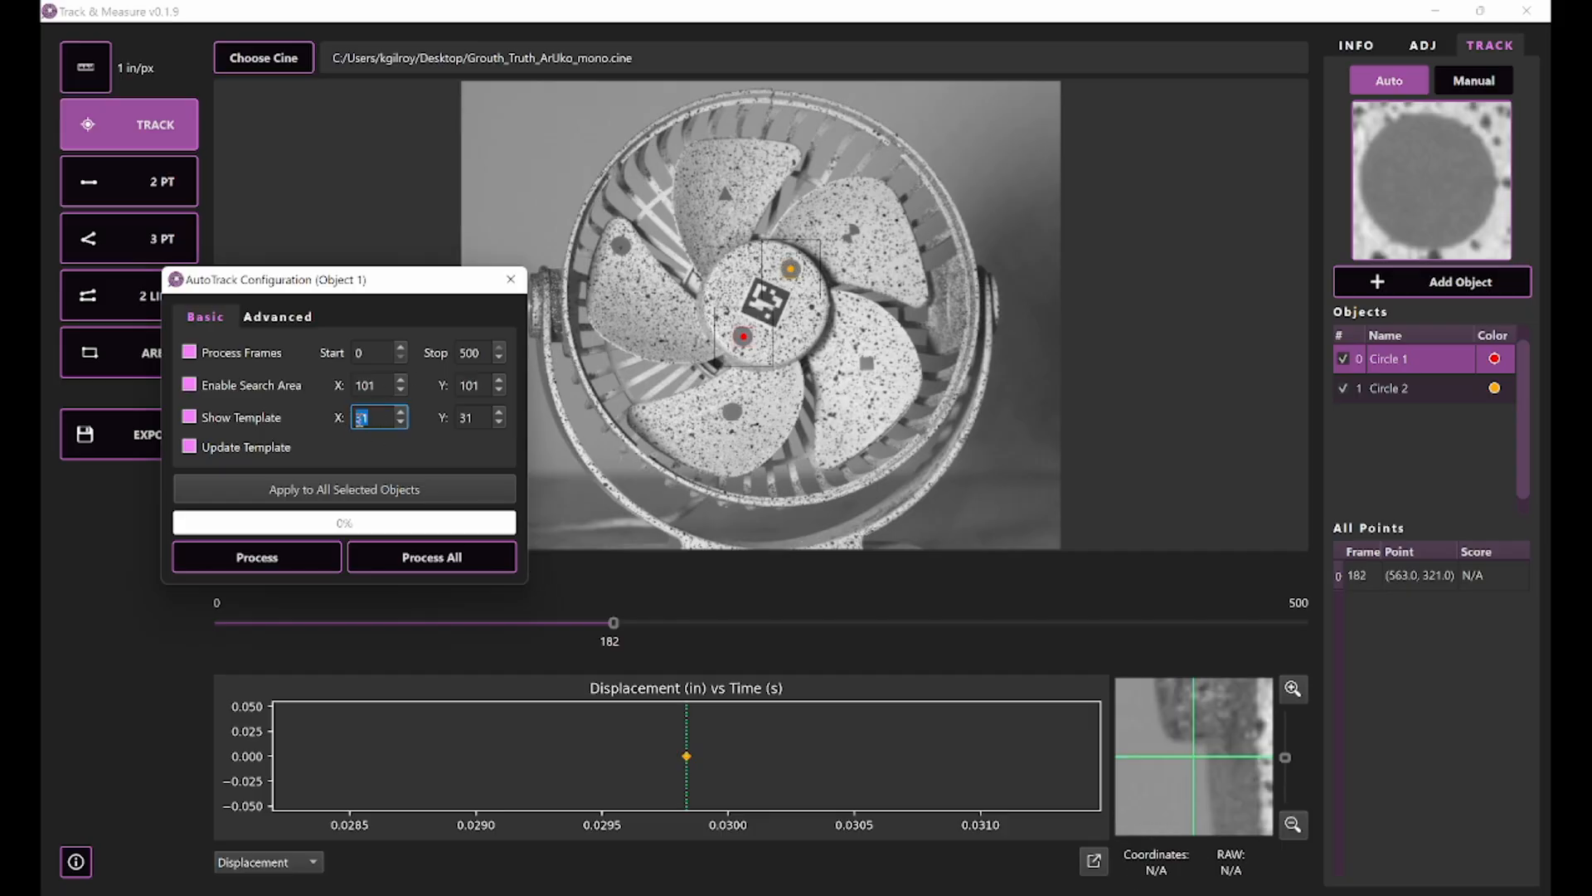
type("41")
key("Return")
left_click_drag(474, 418, 426, 418)
type("41")
key("Return")
left_click(403, 495)
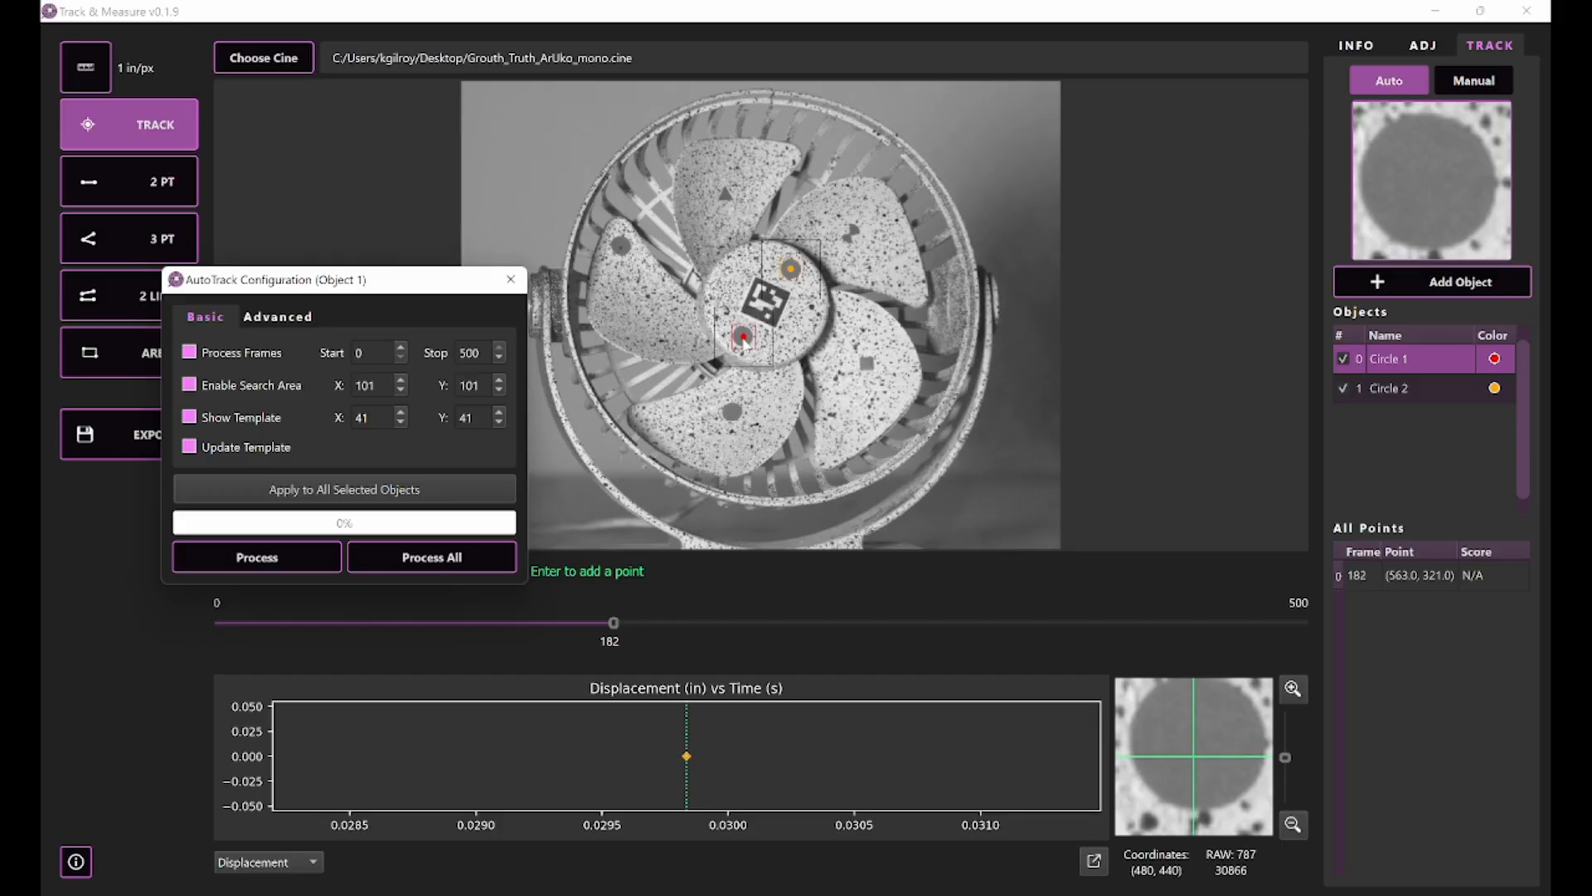
Set the acceptable score for auto-tracking to 0.60
left_click(300, 317)
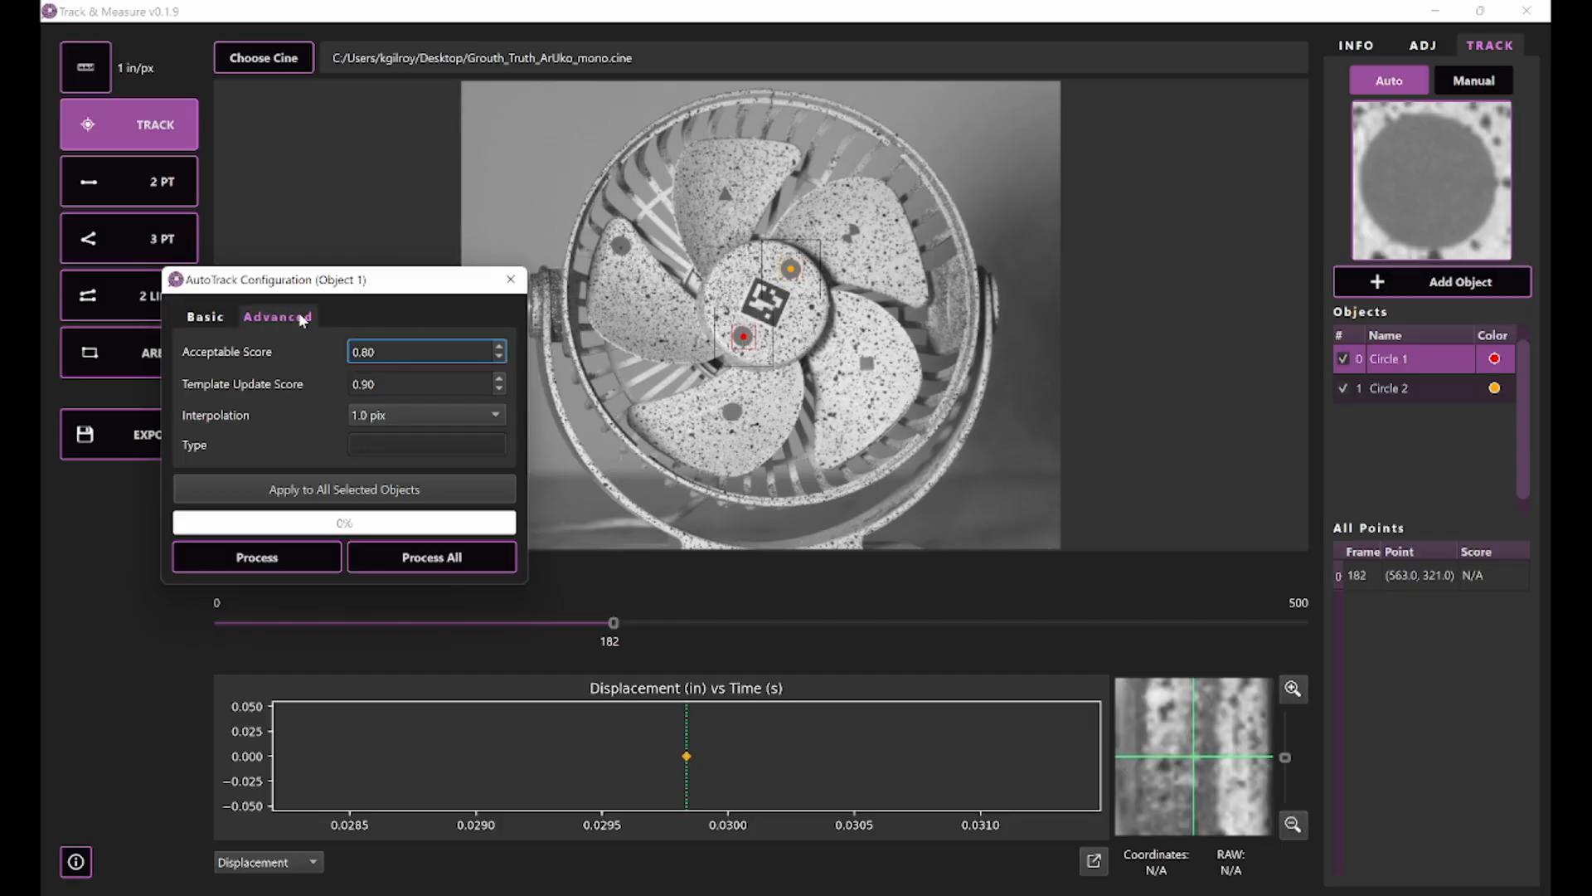
left_click_drag(369, 351, 362, 351)
type("6")
Turn off template updating and apply the auto-track settings to all selected objects
left_click(204, 317)
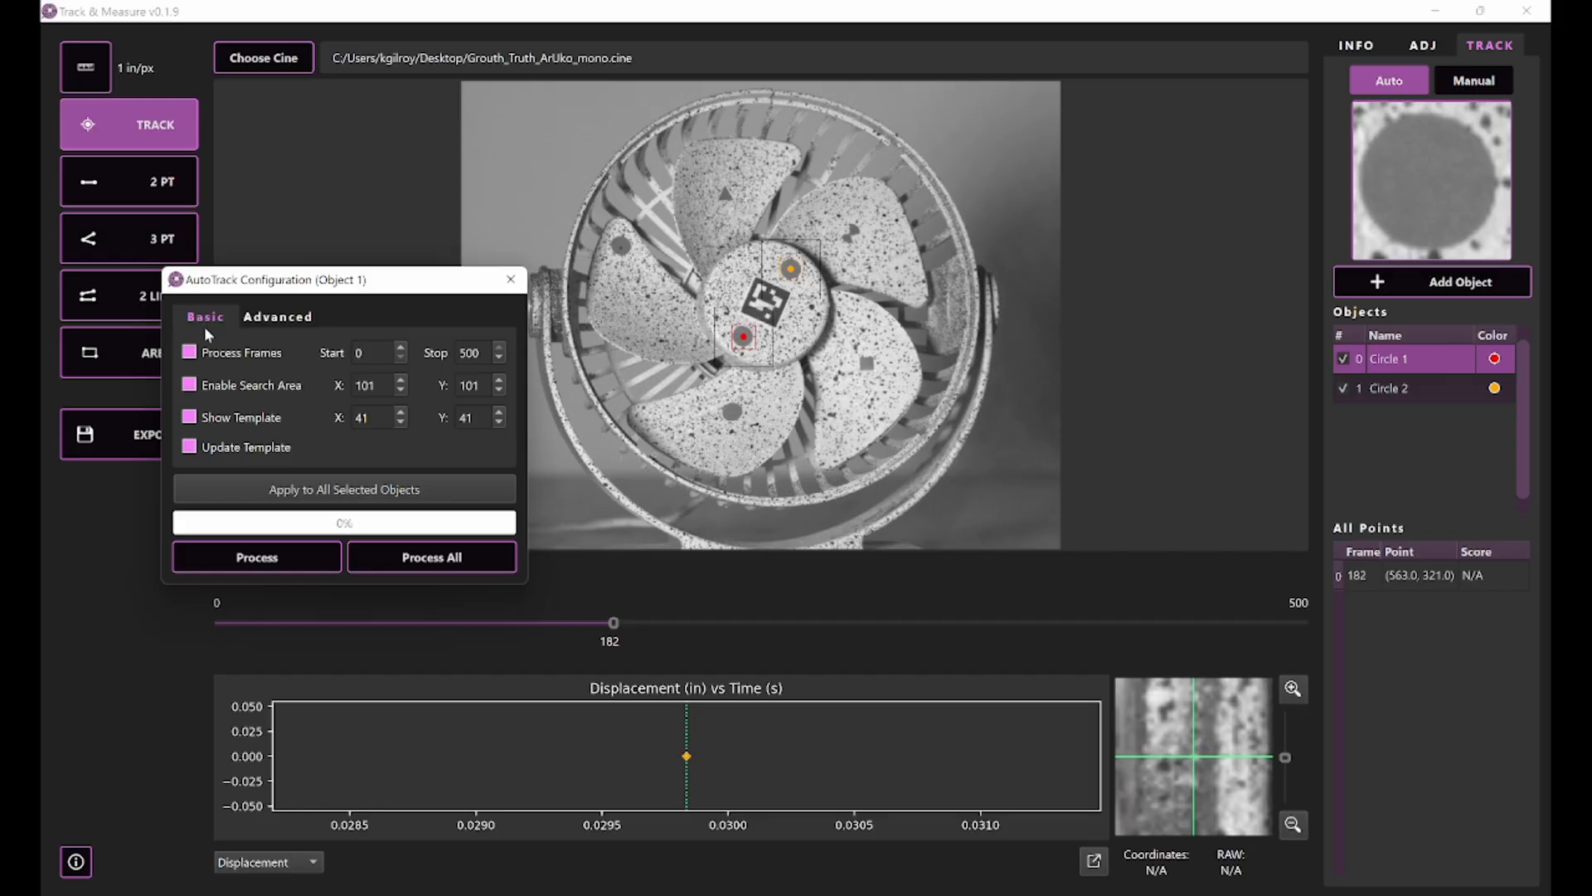
left_click(251, 451)
left_click(339, 489)
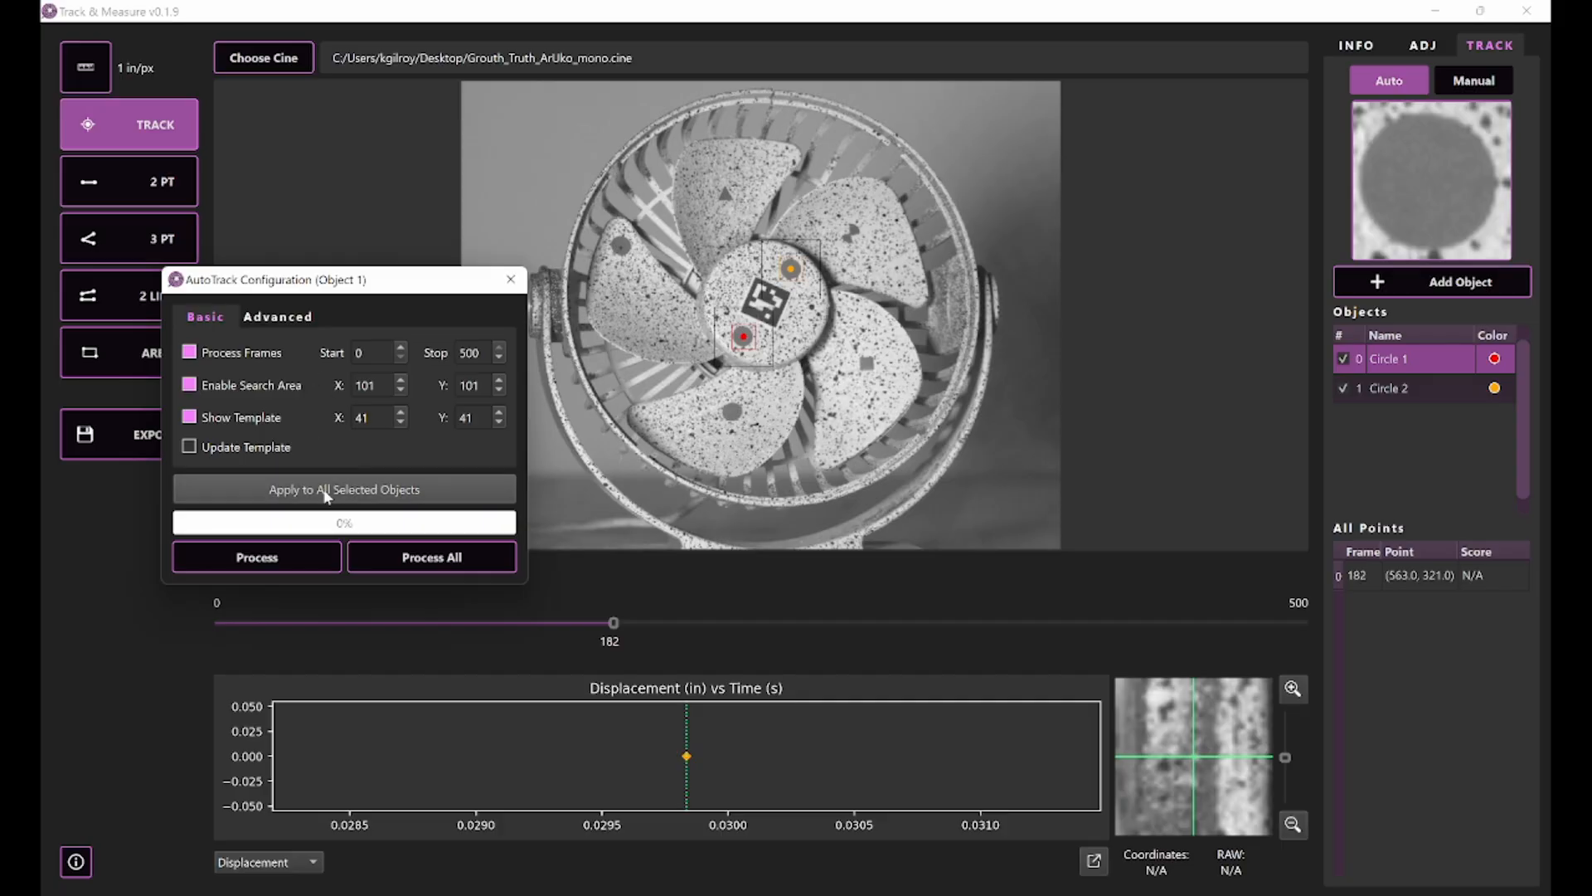
Recheck the acceptable score, run auto-tracking on all objects, and close the configuration
left_click(280, 316)
left_click(368, 352)
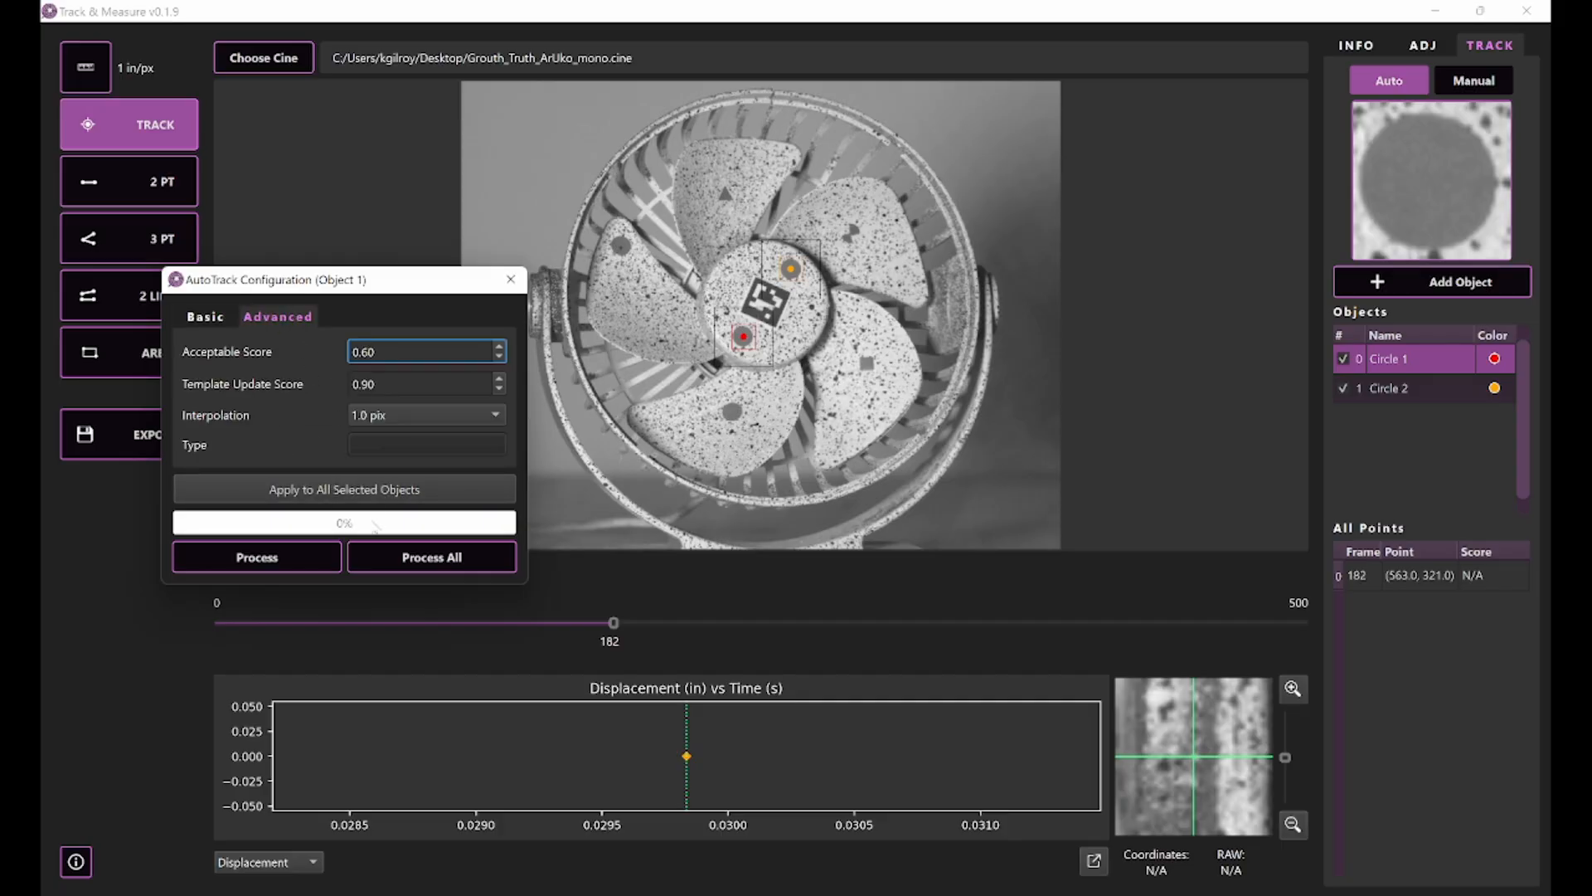
left_click(207, 319)
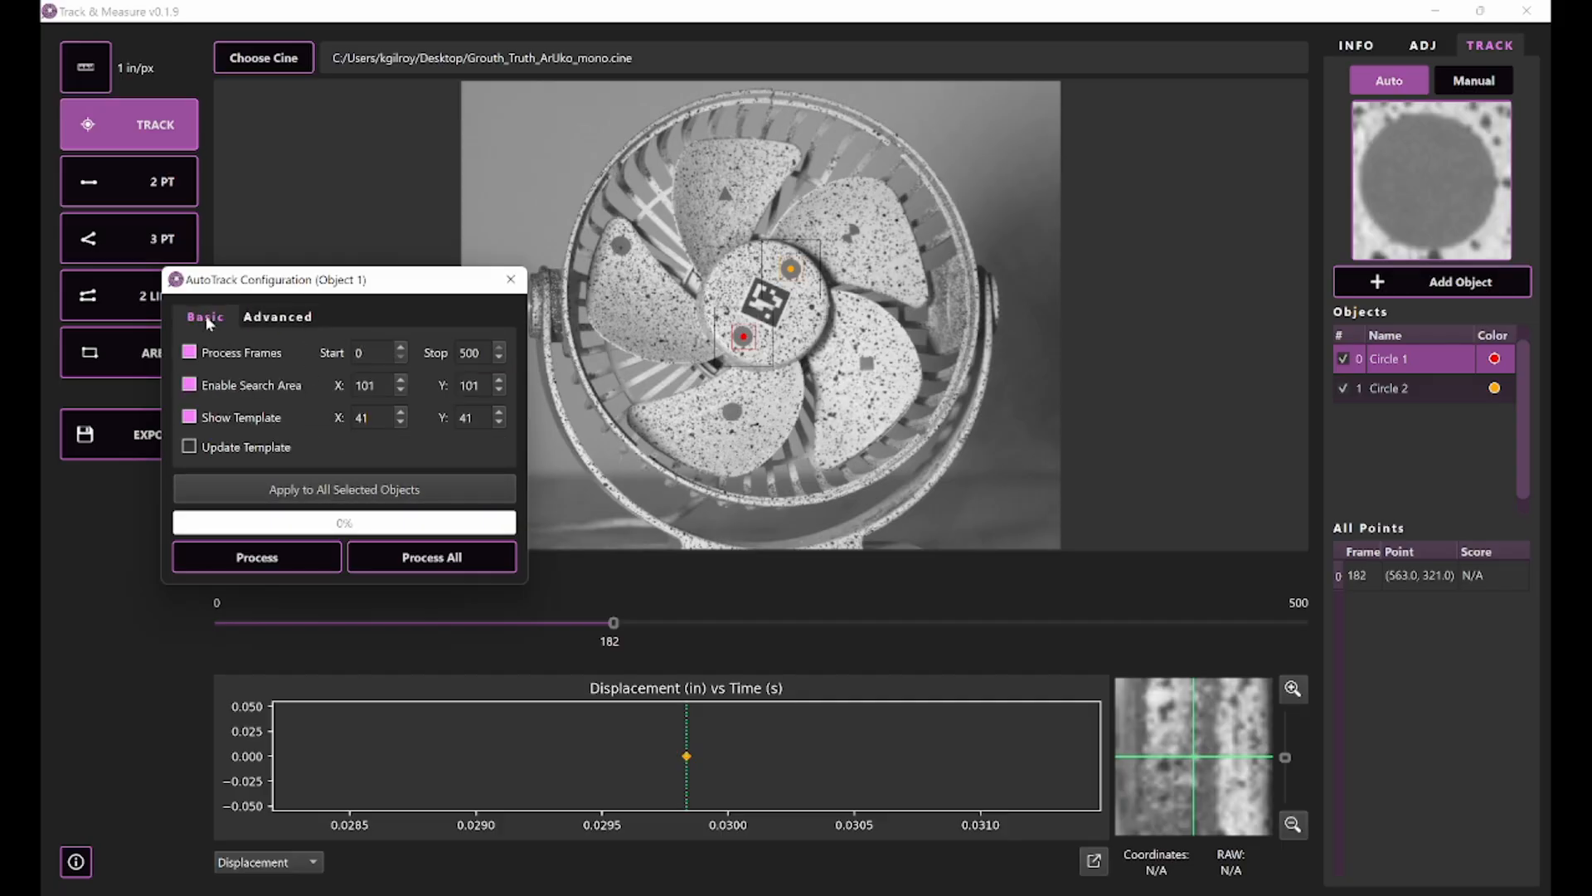
left_click(431, 559)
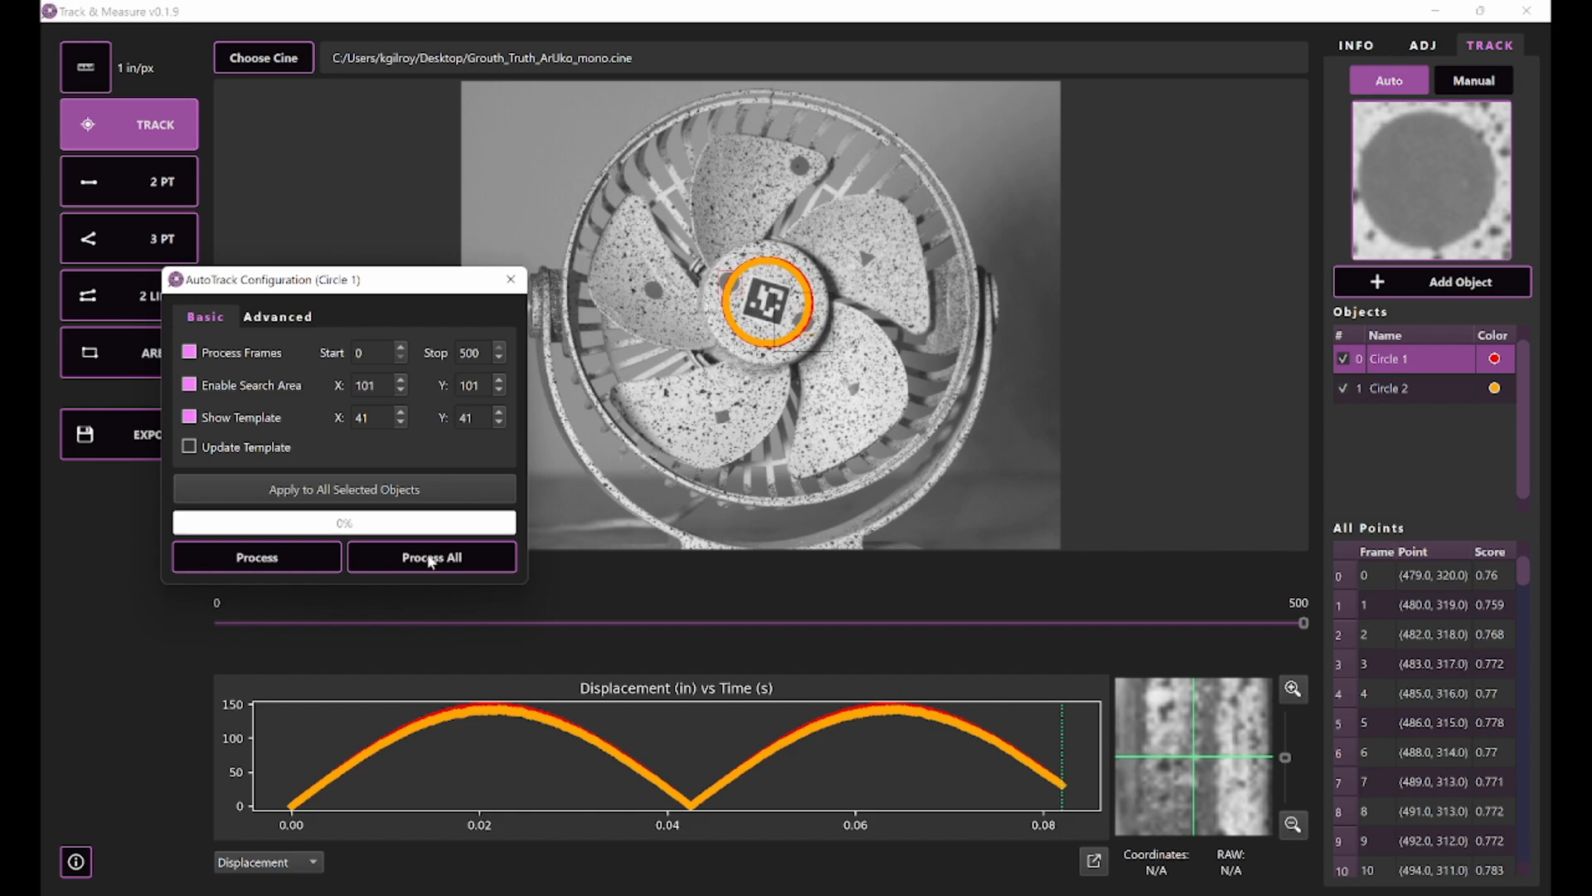
left_click_drag(312, 281, 249, 217)
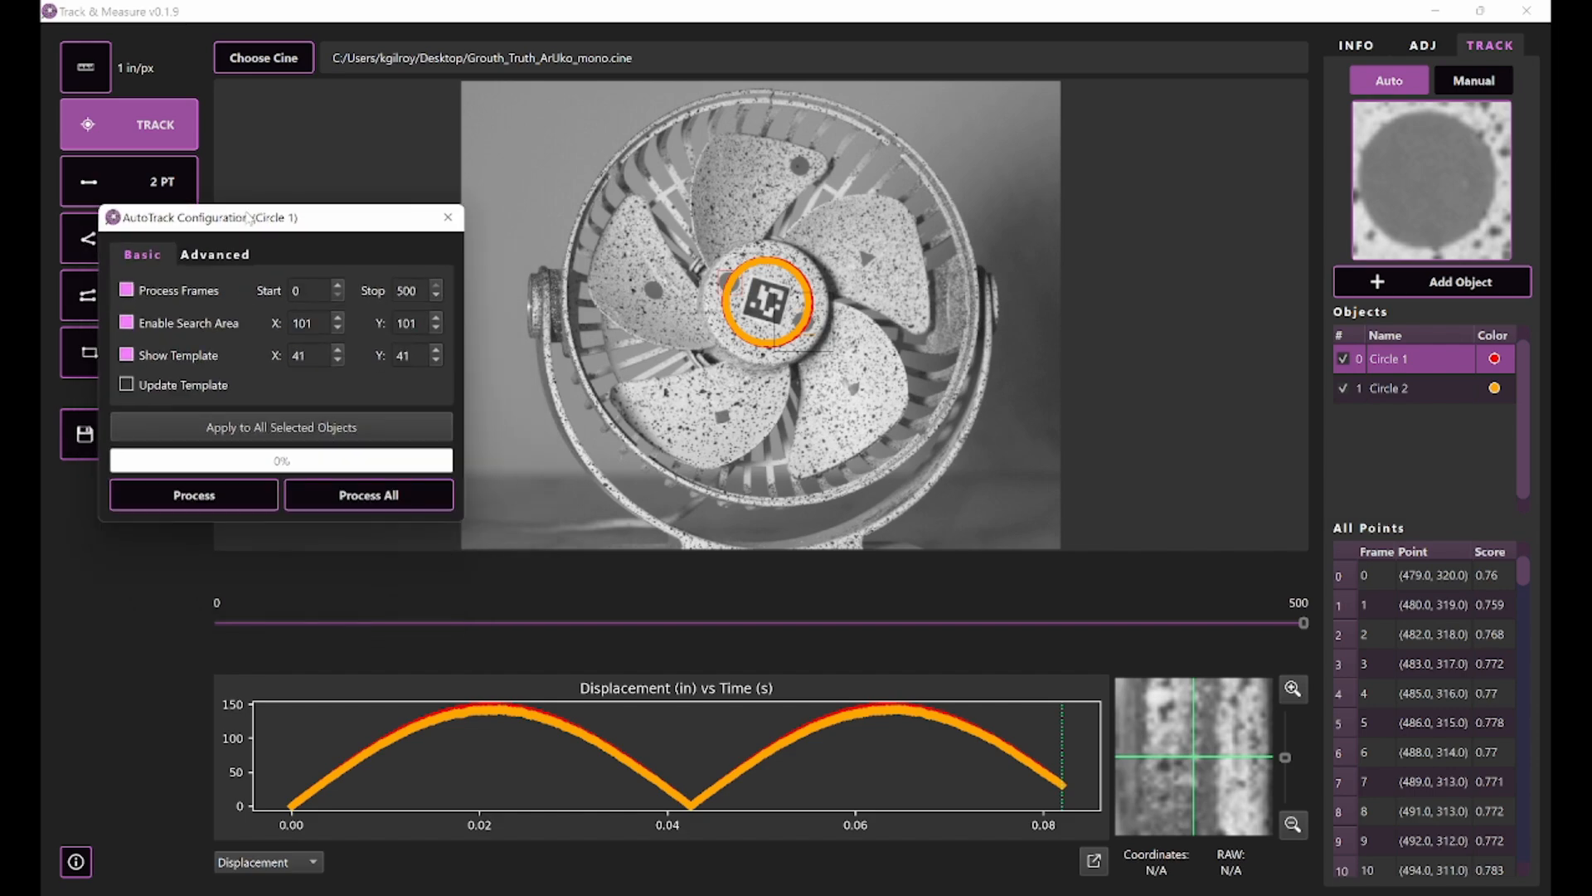
left_click(447, 219)
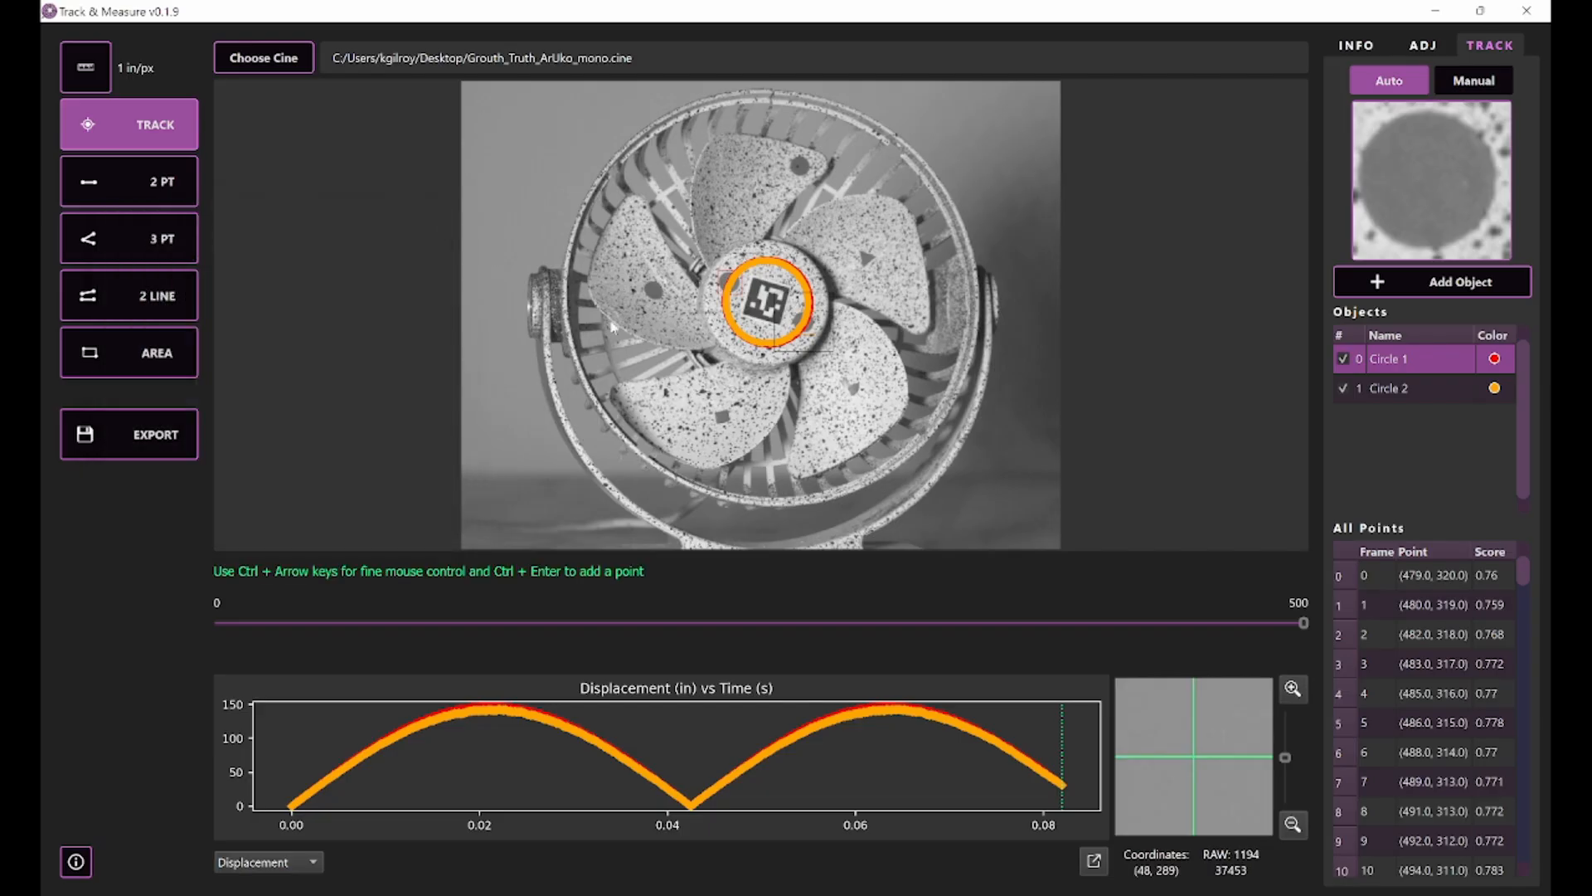
Scrub the recording back to frame 95 and switch the plot from displacement to X-Vibration
mouse_move(1304, 622)
left_mouse_down()
mouse_move(290, 620)
mouse_move(933, 630)
mouse_move(427, 643)
left_mouse_up()
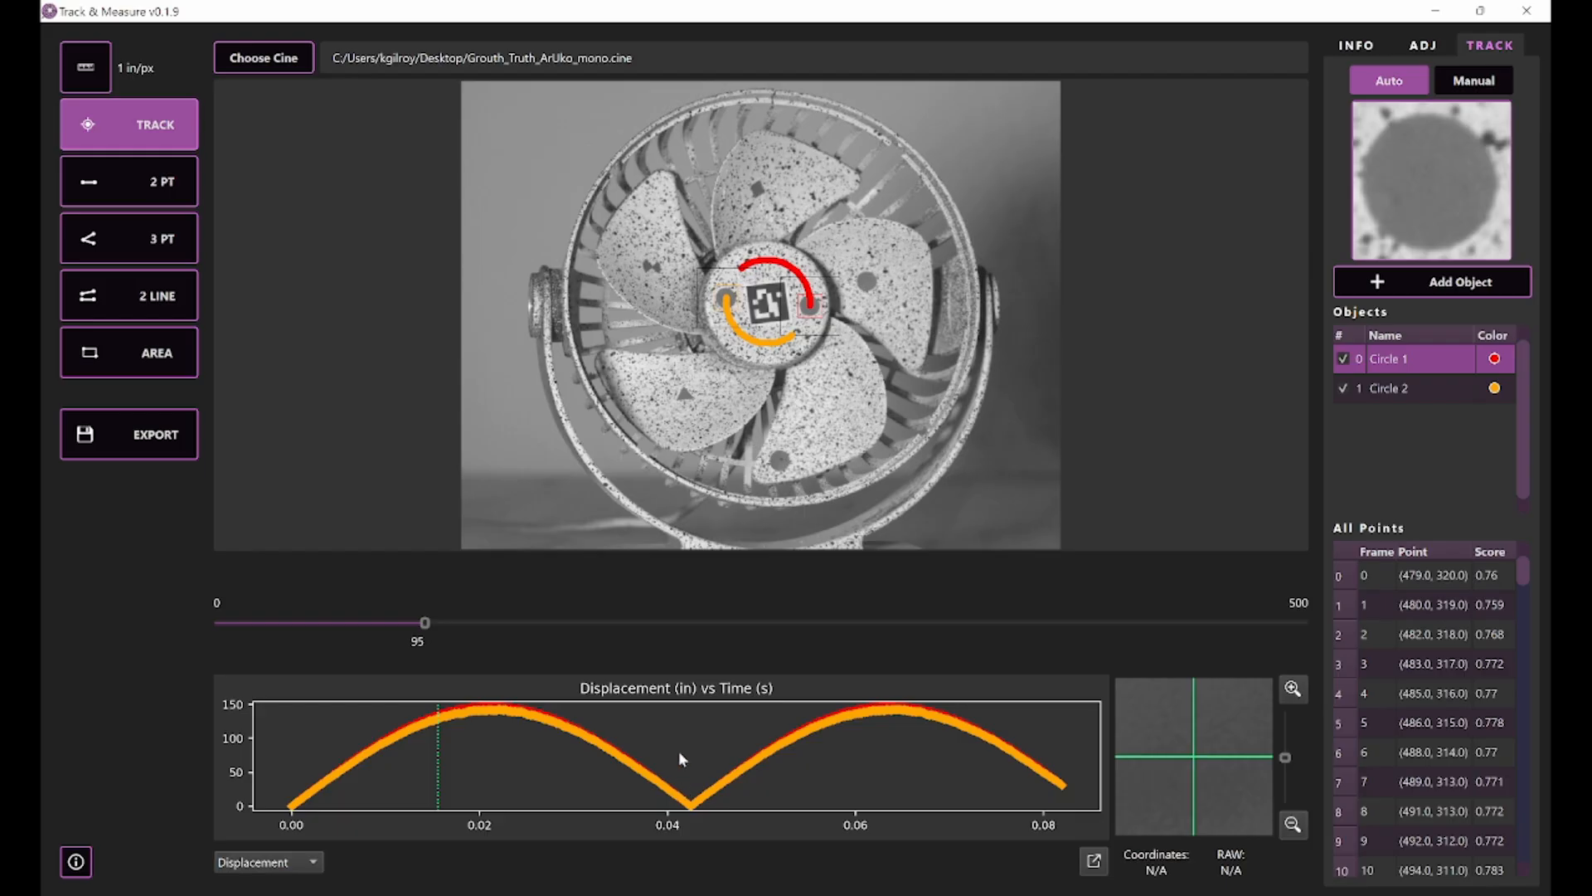
left_click(308, 863)
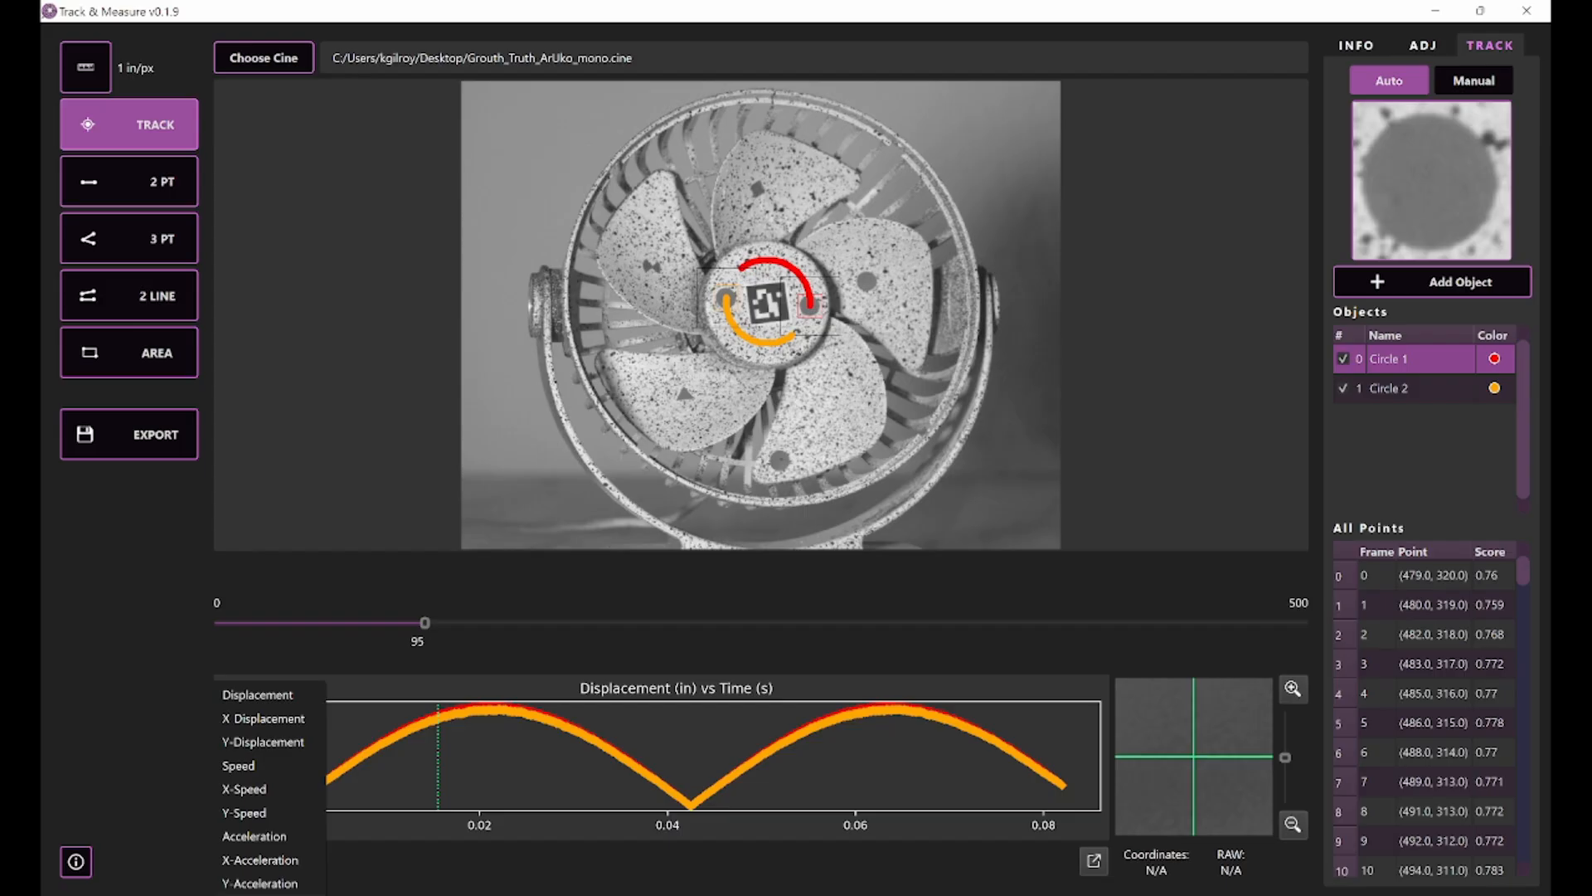
left_click(240, 894)
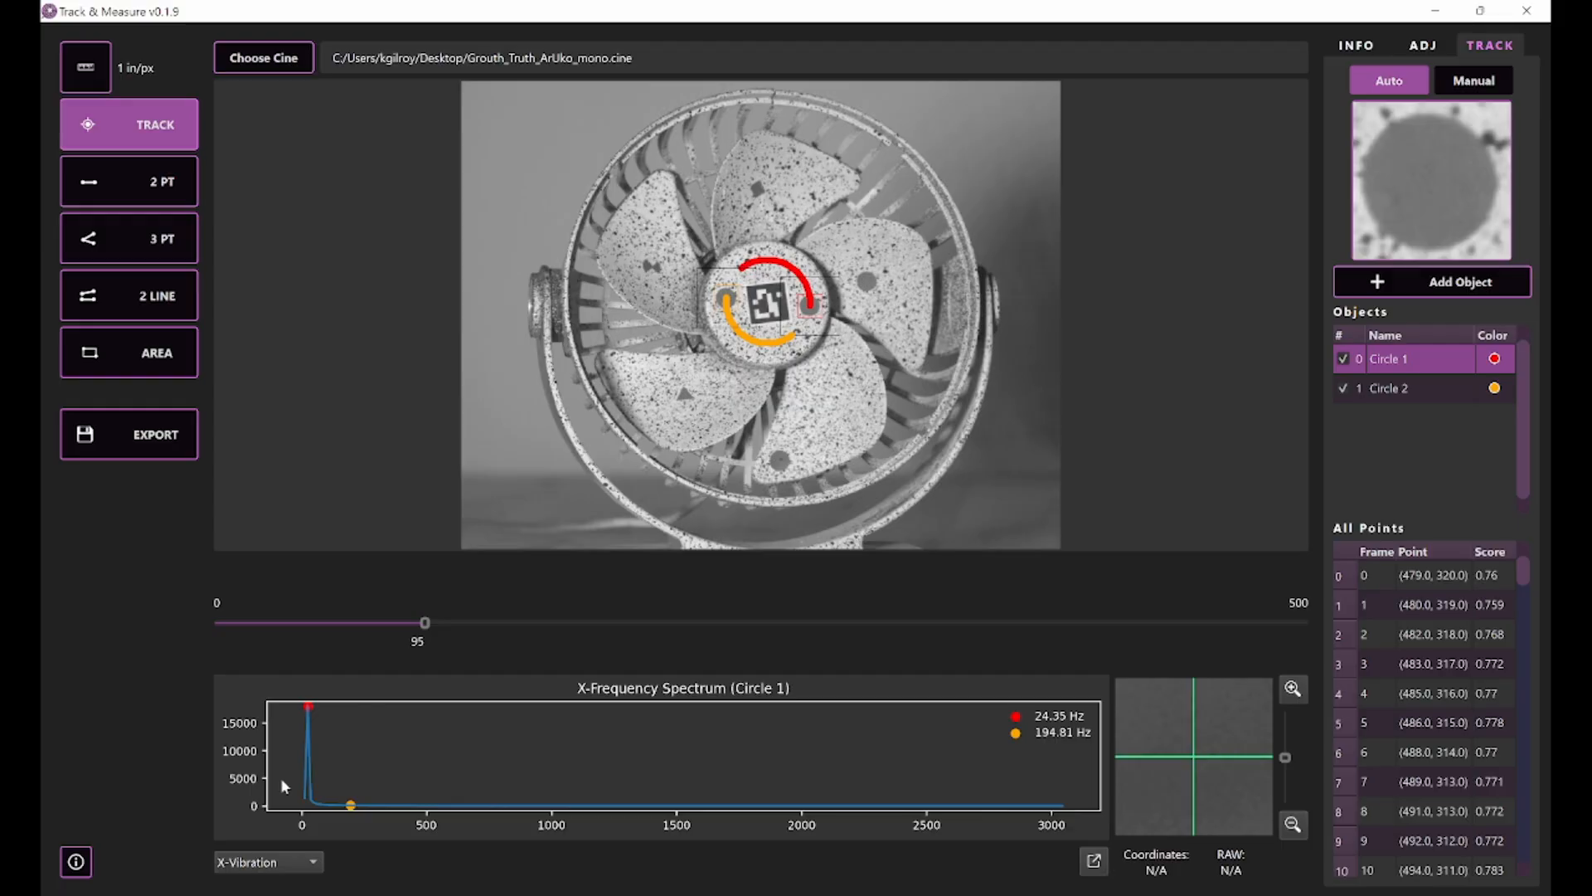
Open the X-vibration graph in its own window and zoom in on the low-frequency range below about 600 Hz
left_click(1093, 860)
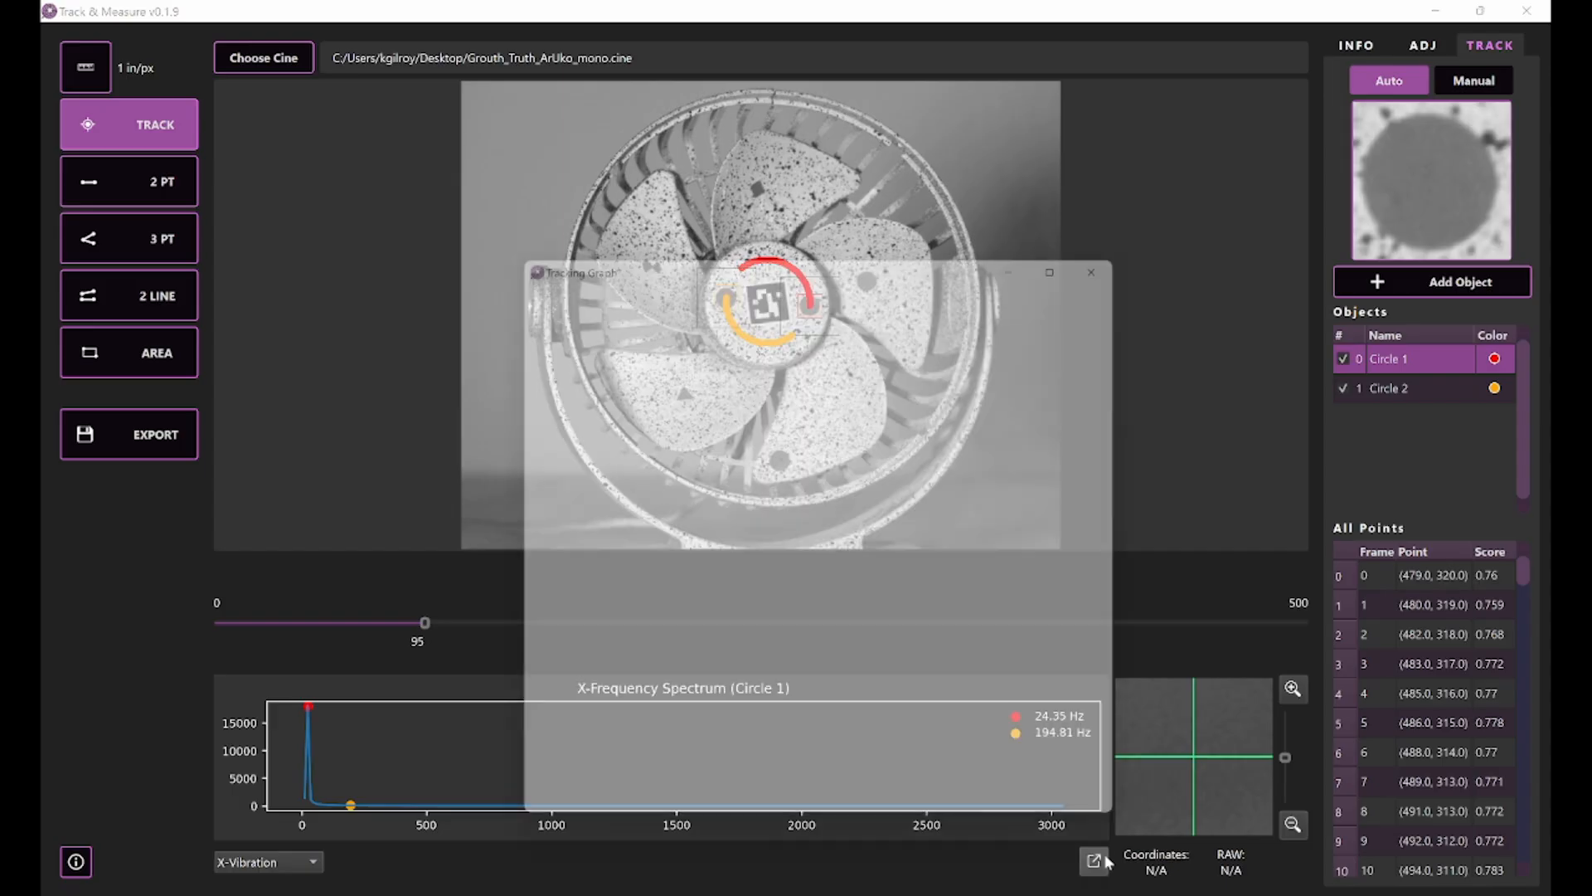
left_click_drag(789, 241, 600, 185)
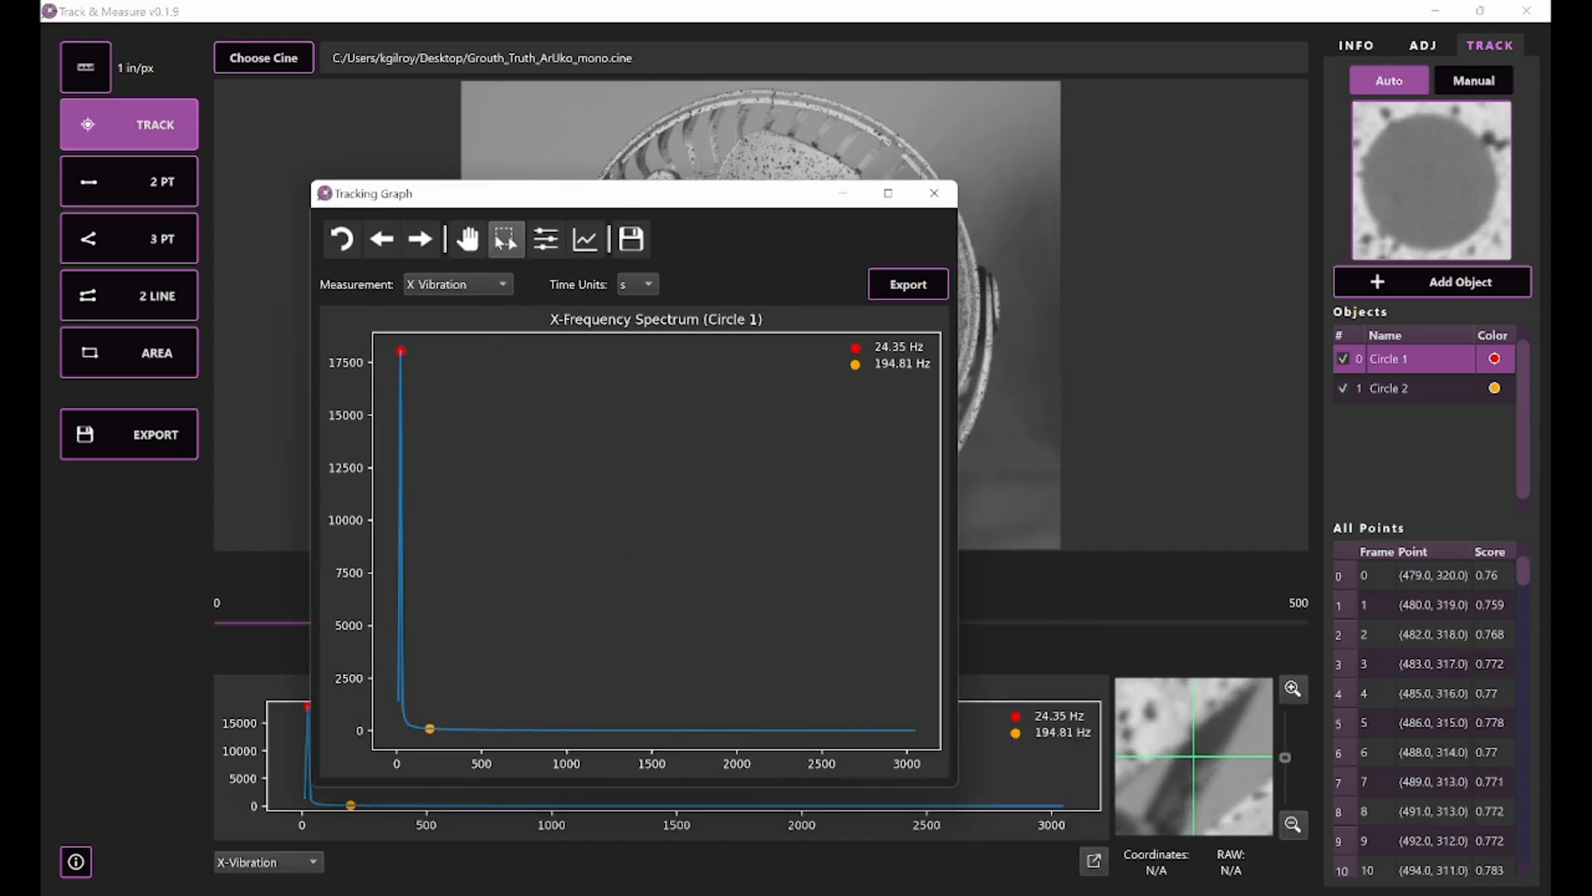
left_click(505, 240)
left_click_drag(379, 340, 495, 741)
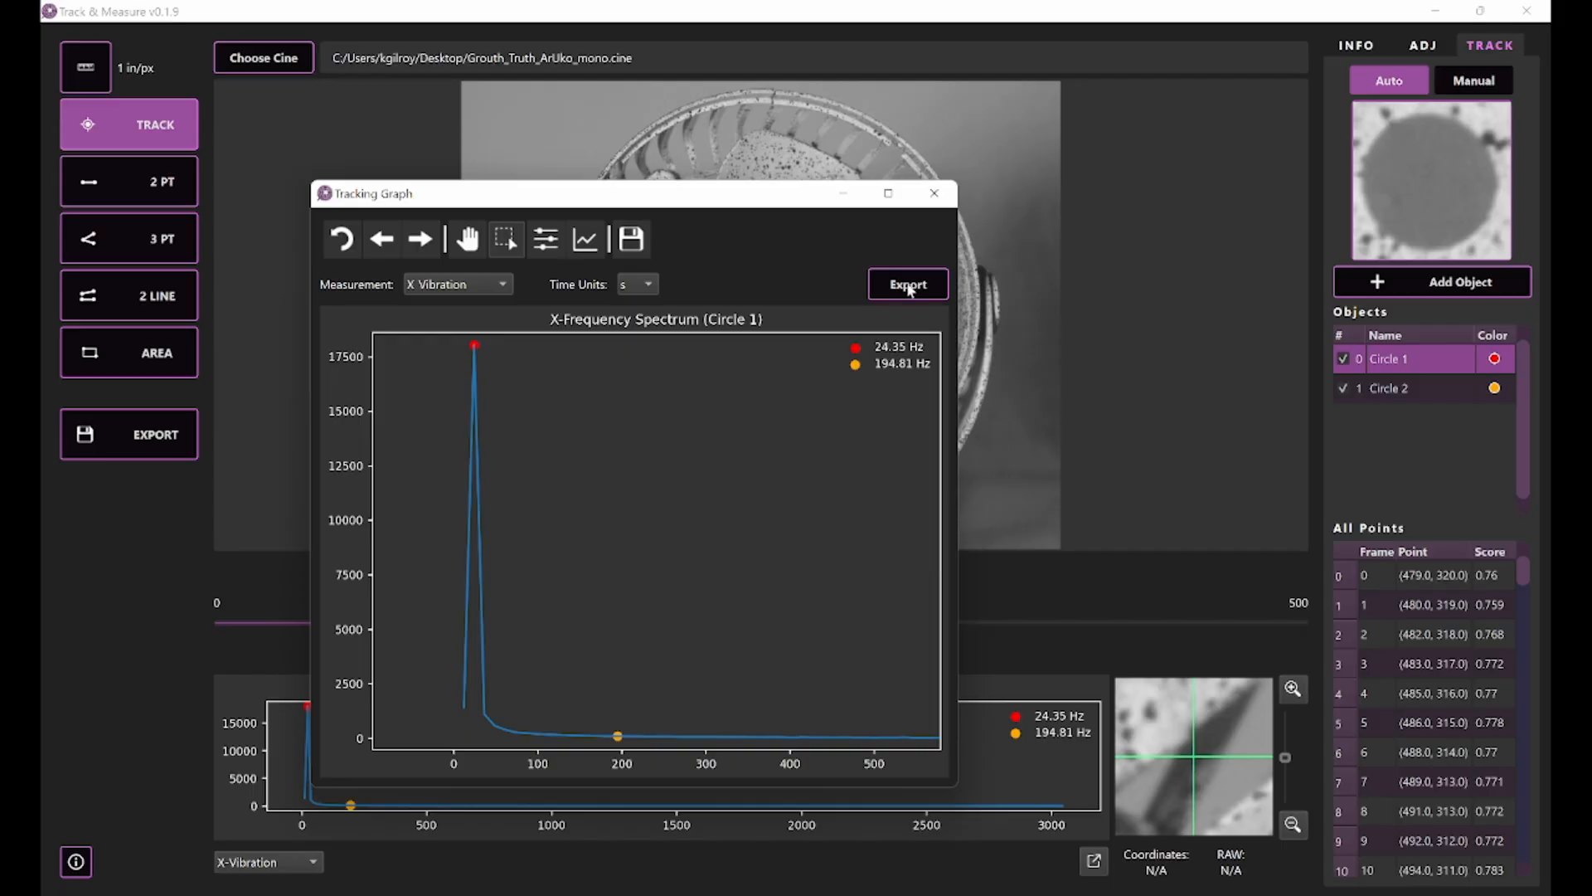
Inspect the Y Vibration spectrum in the separate graph window, zoomed to frequencies below about 500 Hz, and close the window
left_click(497, 286)
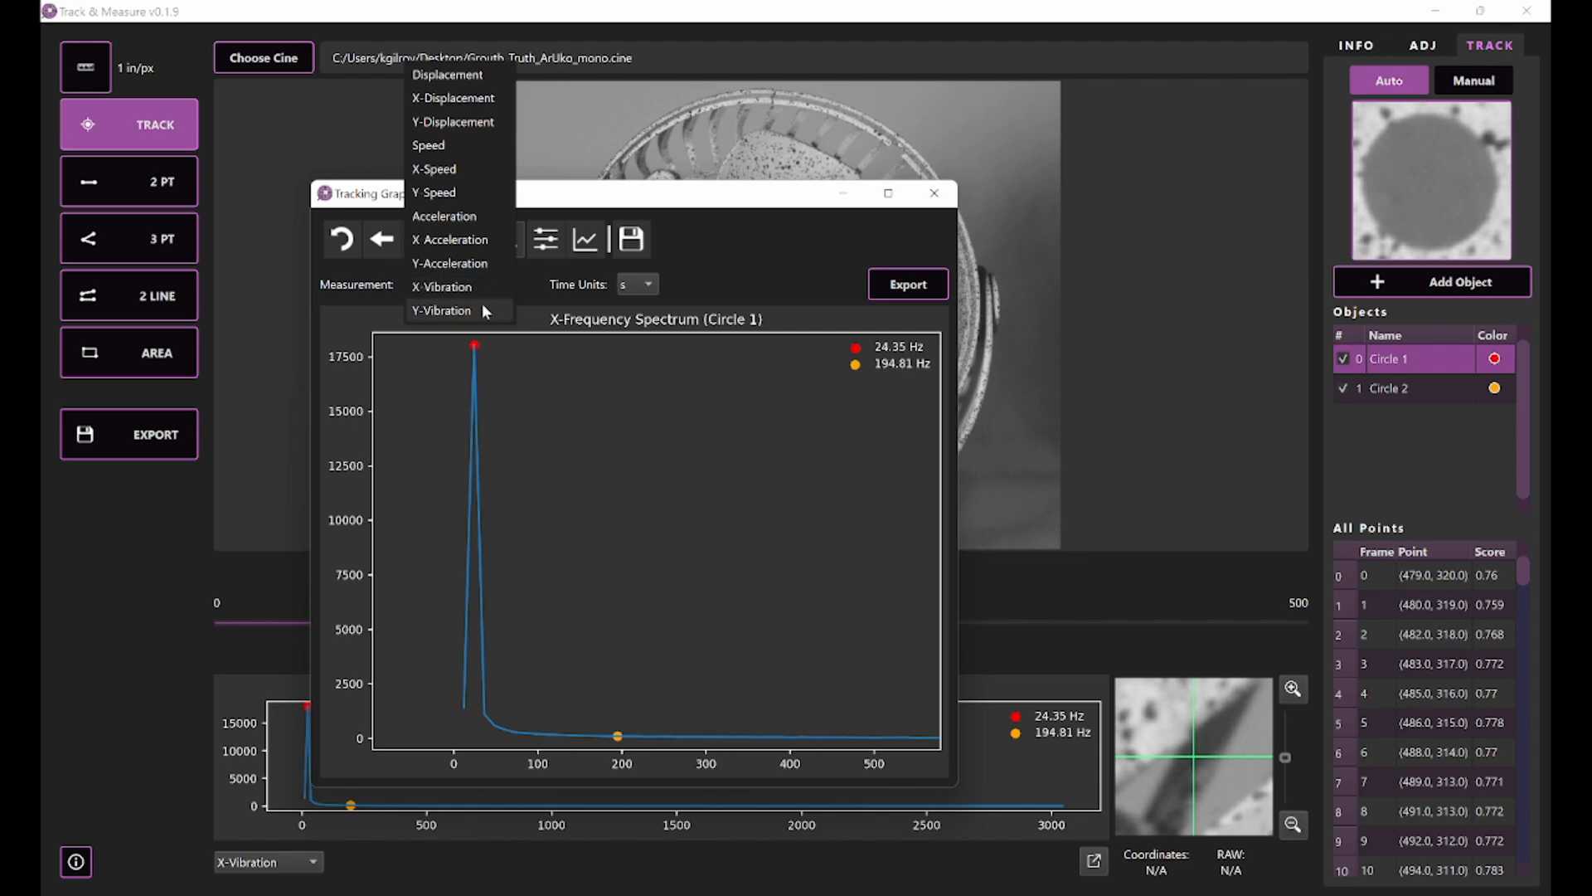
left_click(482, 309)
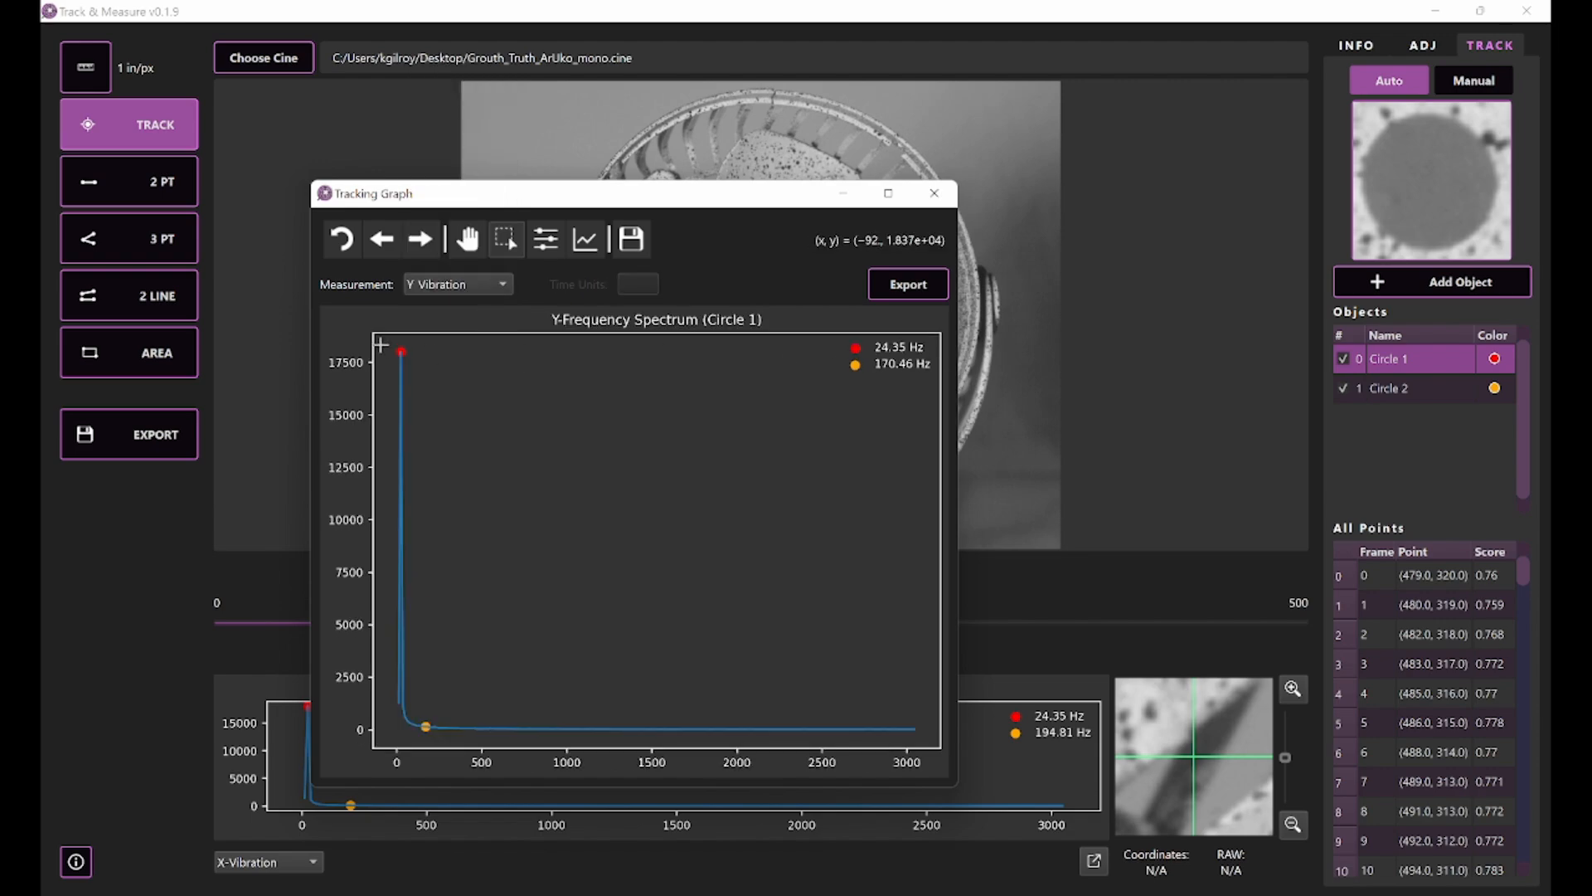
left_click_drag(384, 337, 480, 742)
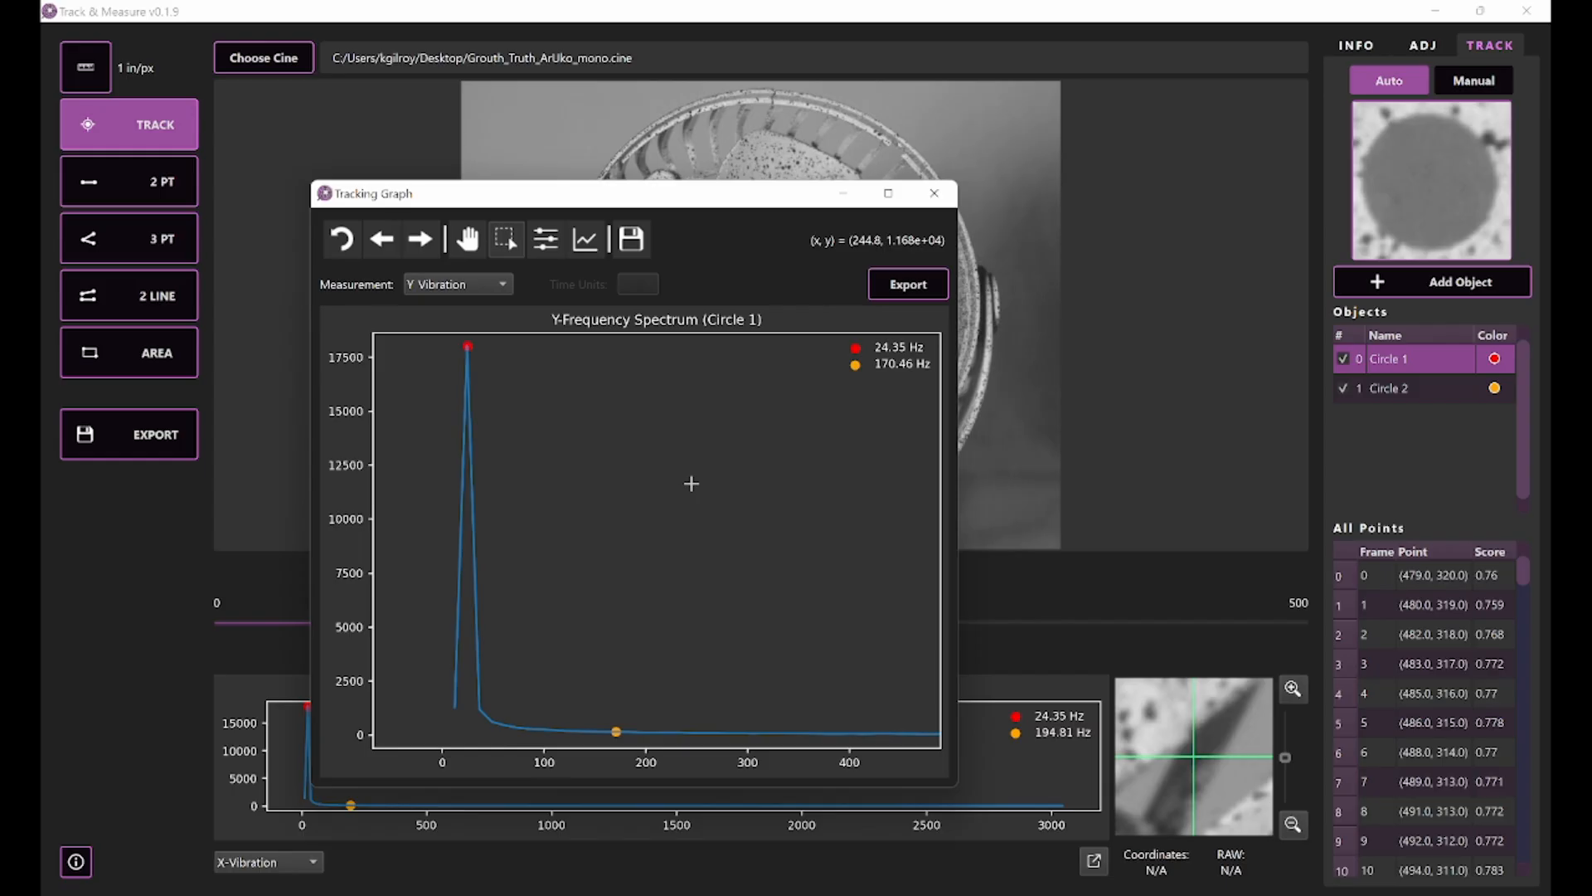
left_click(934, 194)
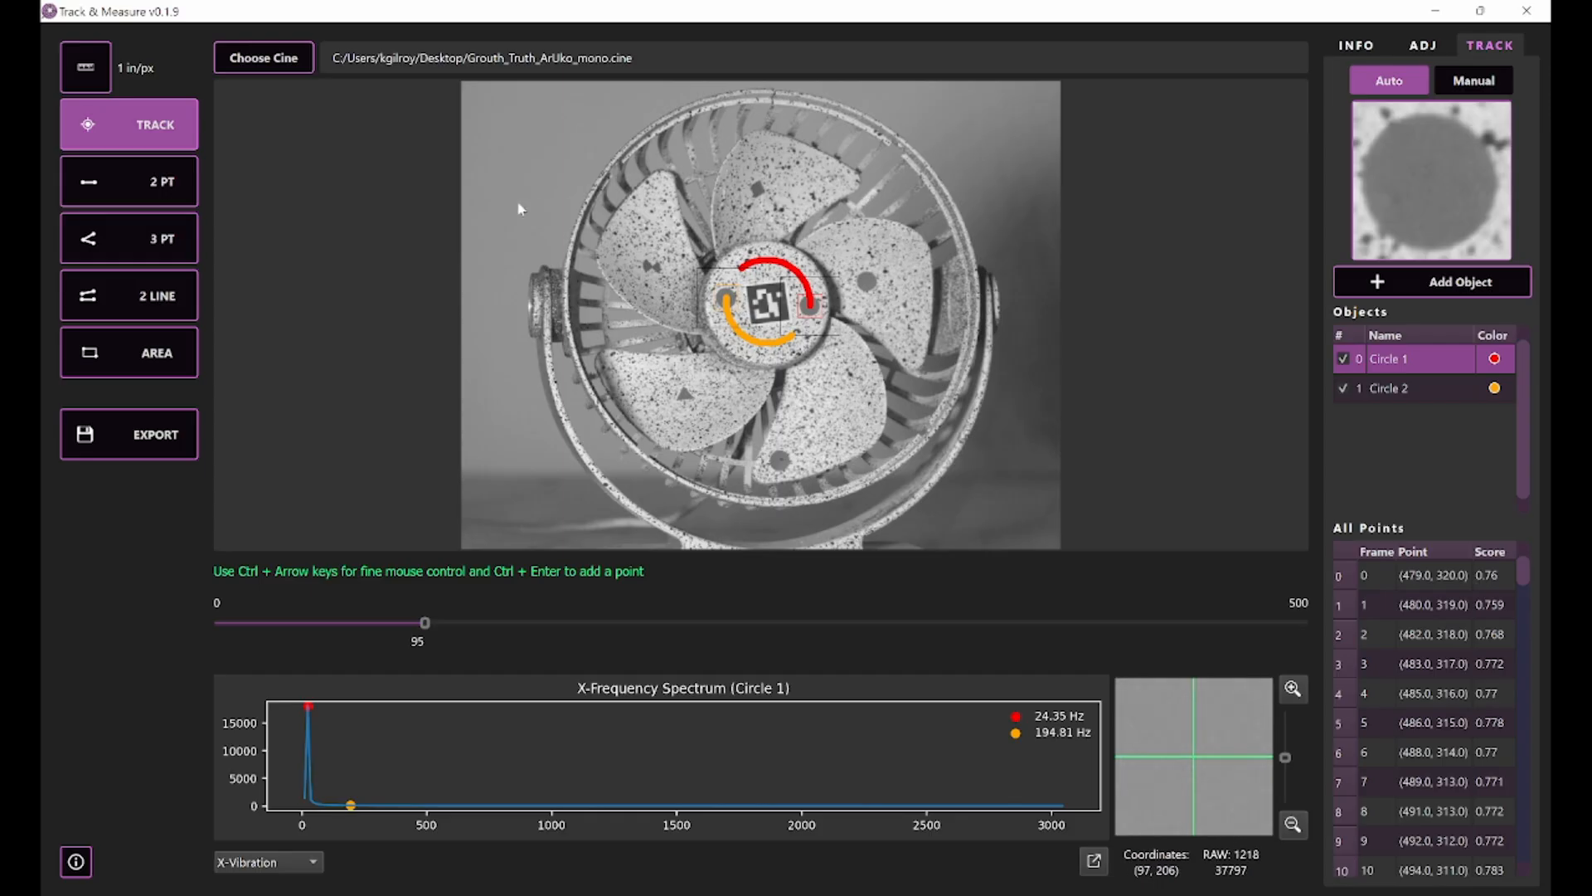
Measure the three-point angle swept by the left blade's bow-tie marker about the hub centre, from frame 95 to frame 107
left_click(135, 236)
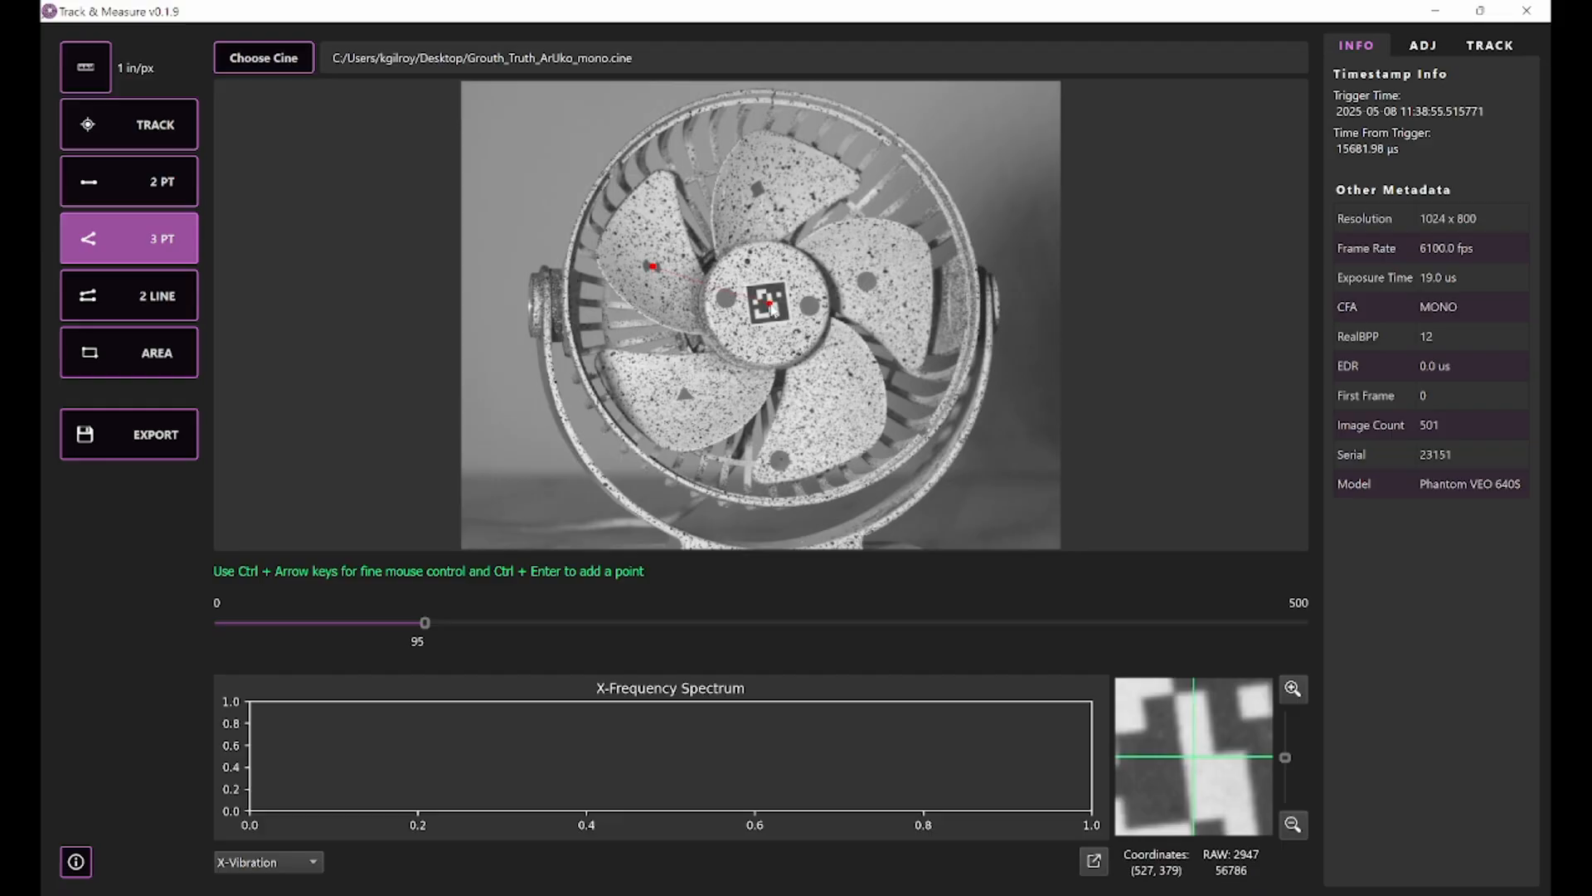
key("Right")
key("Right")
key("Right")
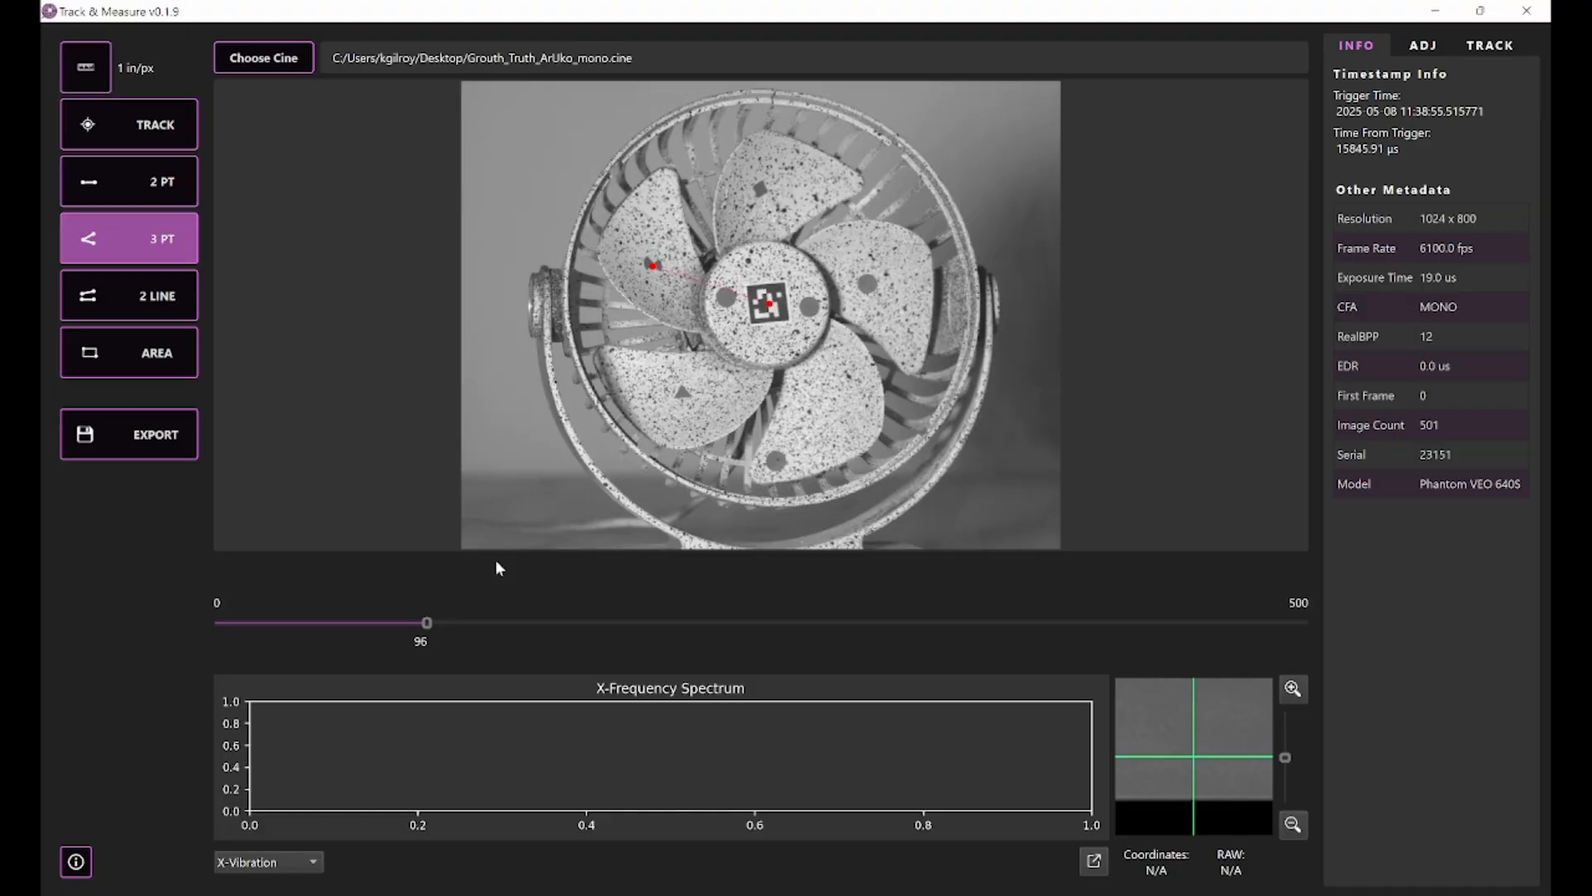
key("Right")
key("Right")
key("Right")
key("Right")
key("Right")
key("Right")
key("Right")
key("Right")
key("Right")
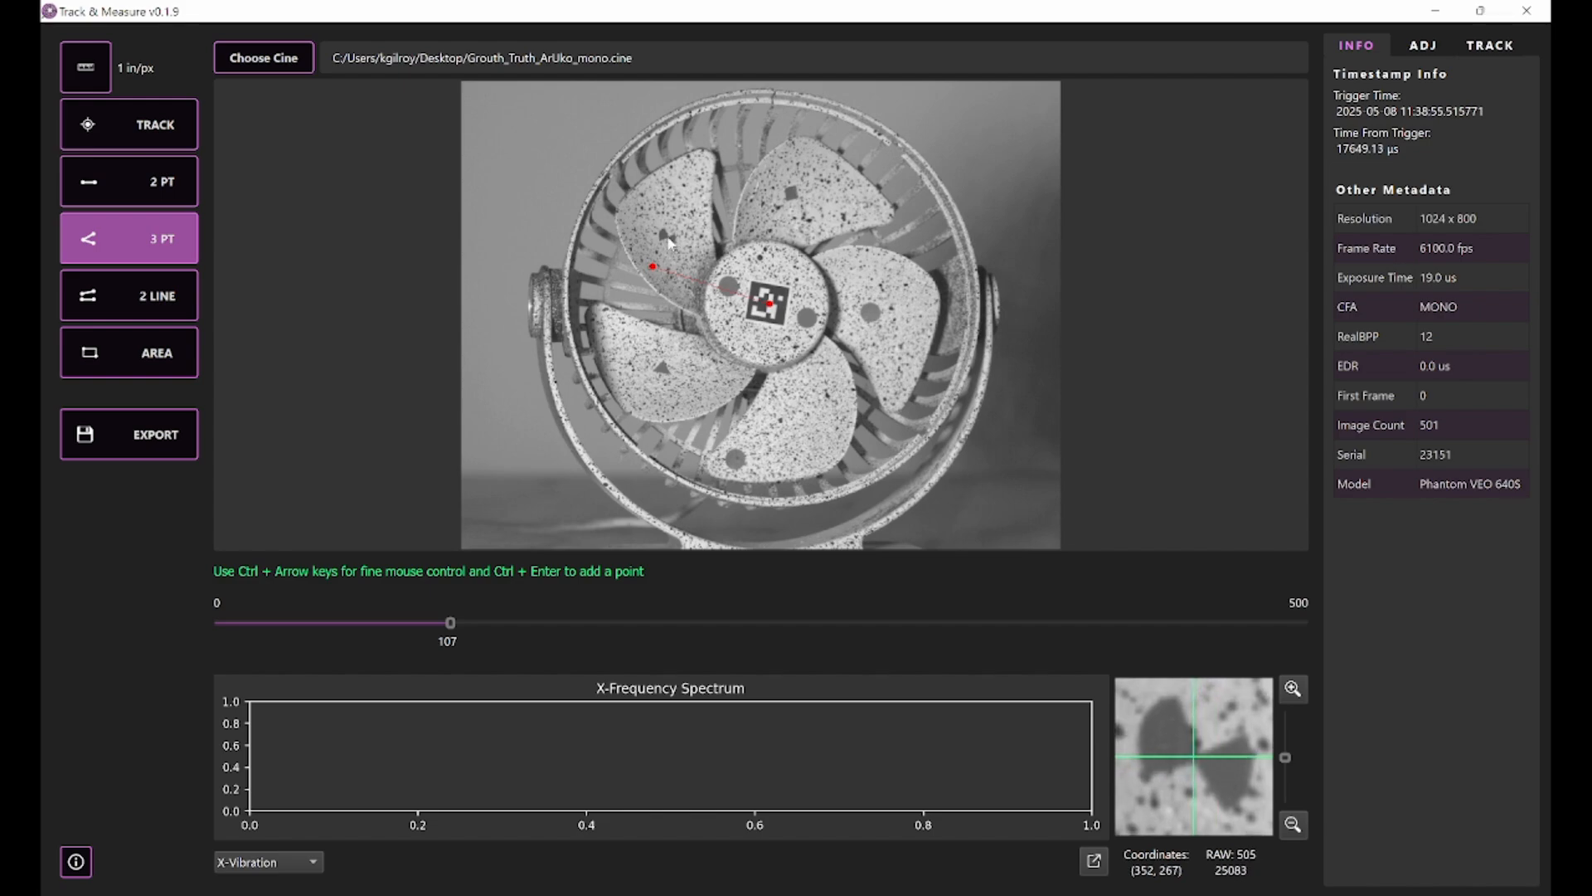
key("ctrl+Return")
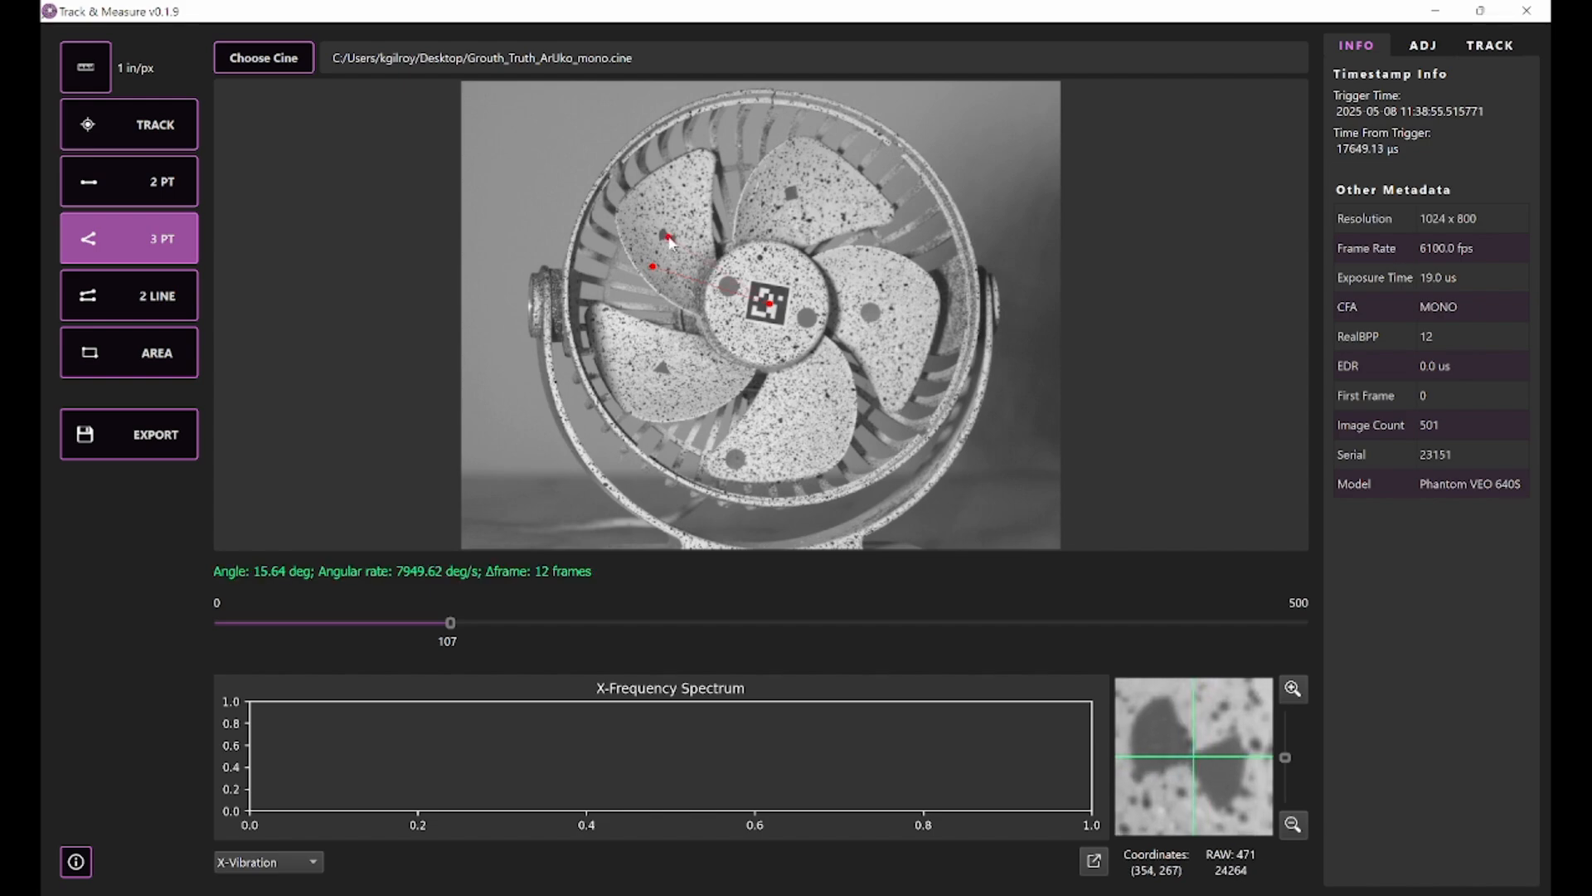